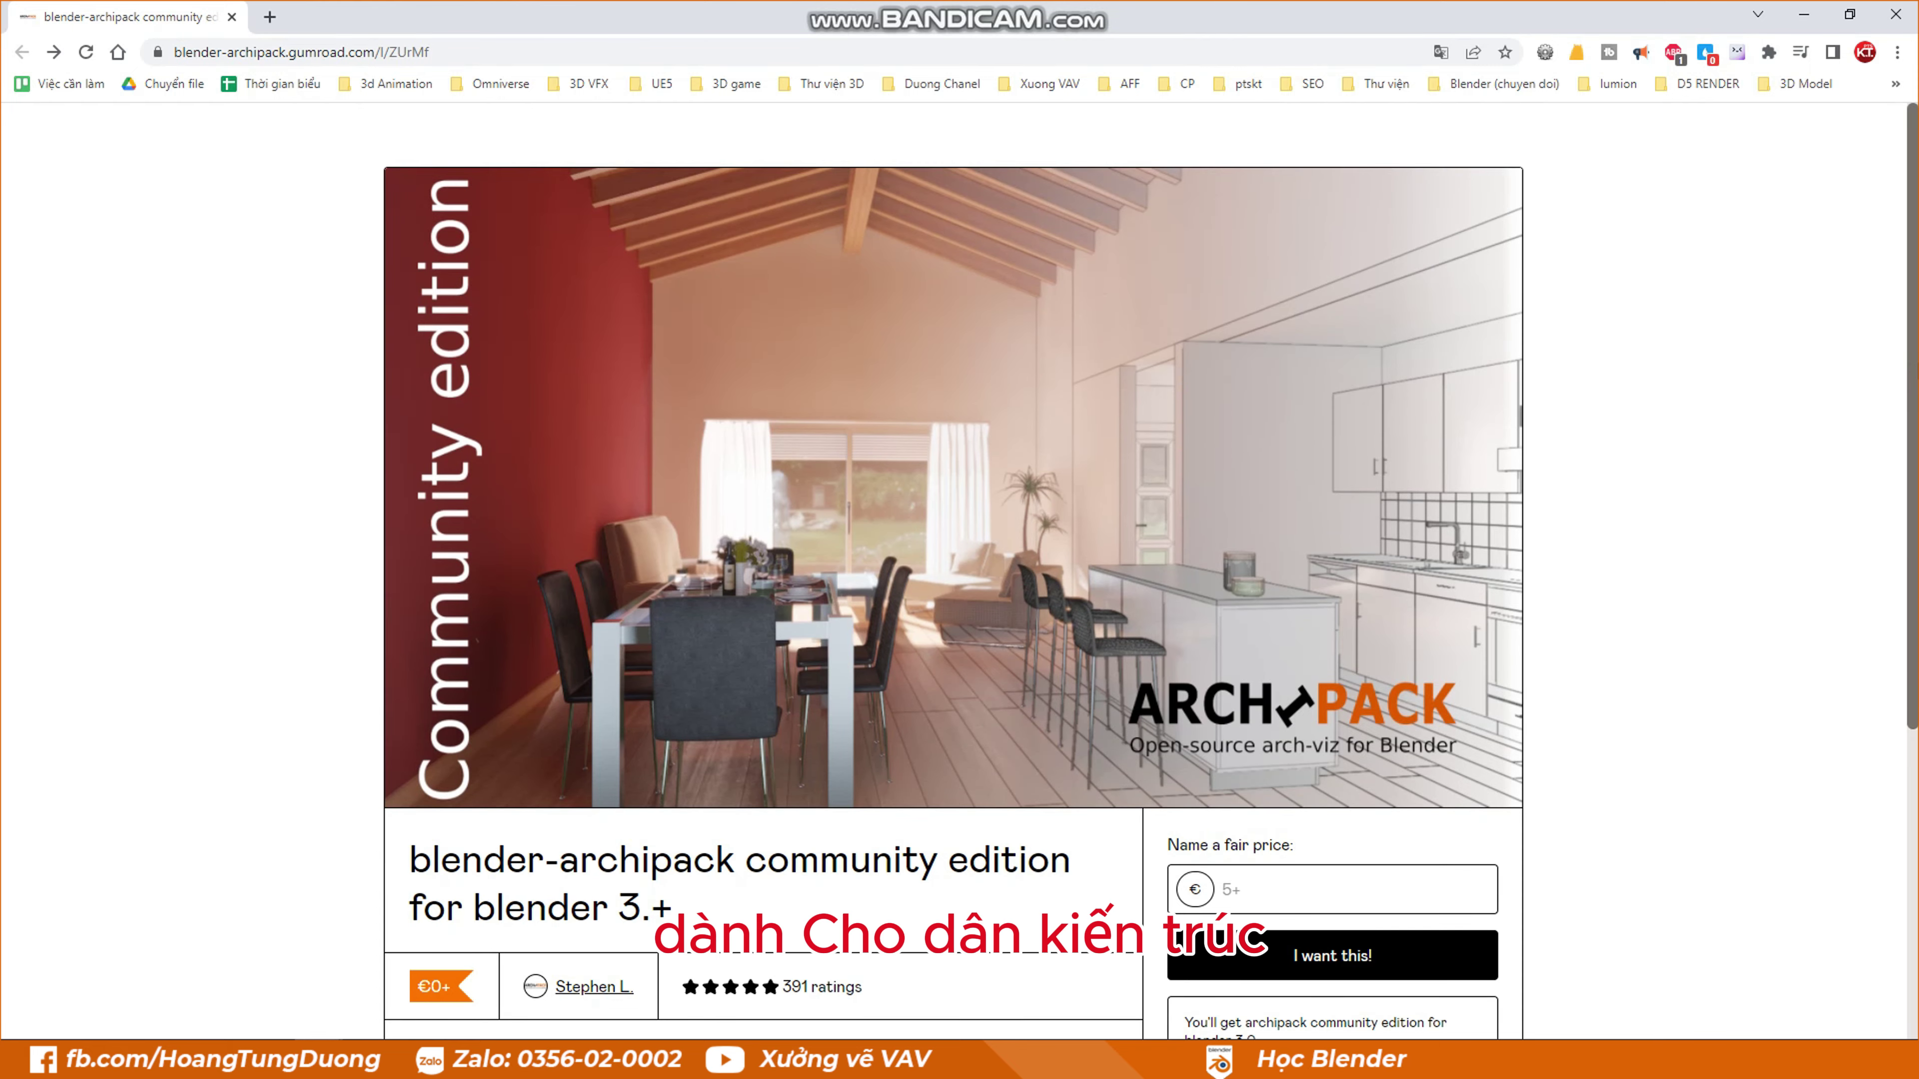
# - Name a price of 0 for blender-archipack community edition and proceed to checkout
pyautogui.scroll(-5, 1904, 910)
pyautogui.scroll(-2, 1904, 911)
pyautogui.scroll(6, 1904, 911)
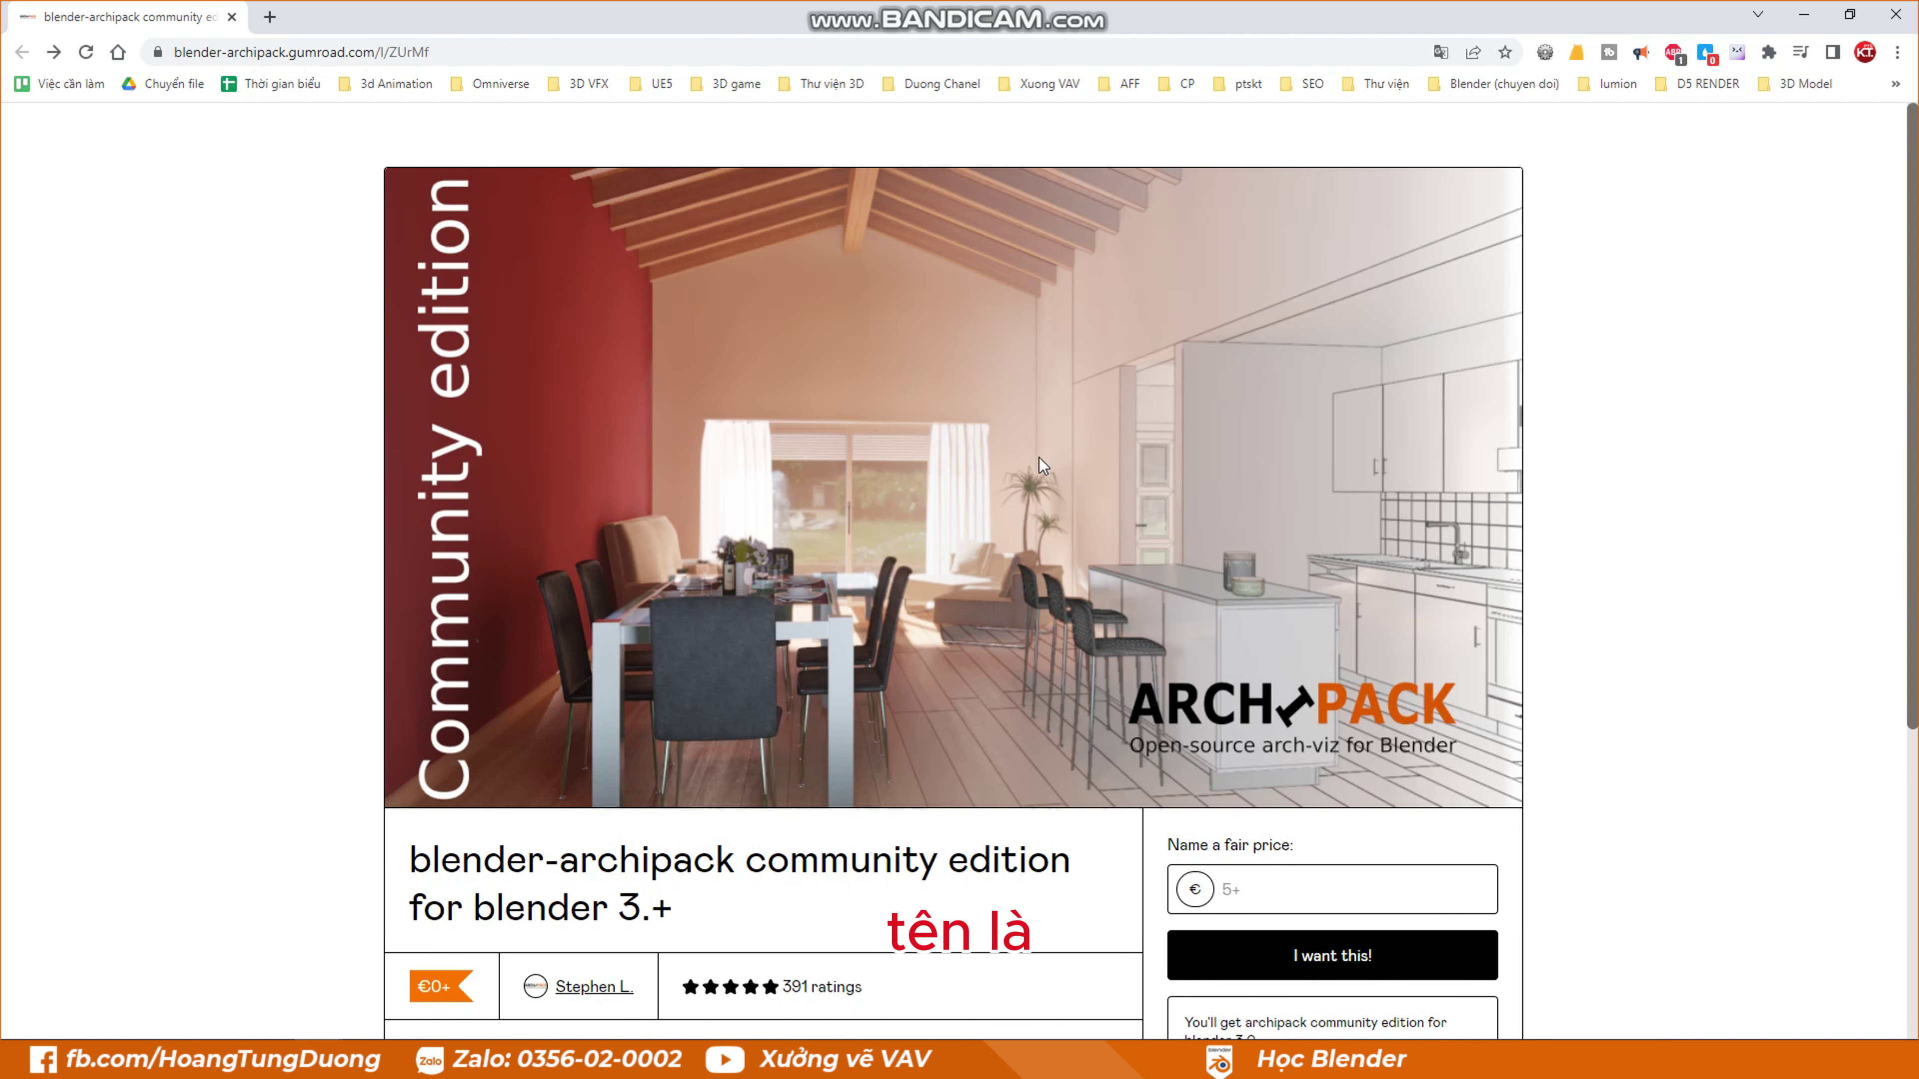
pyautogui.scroll(-4, 1086, 463)
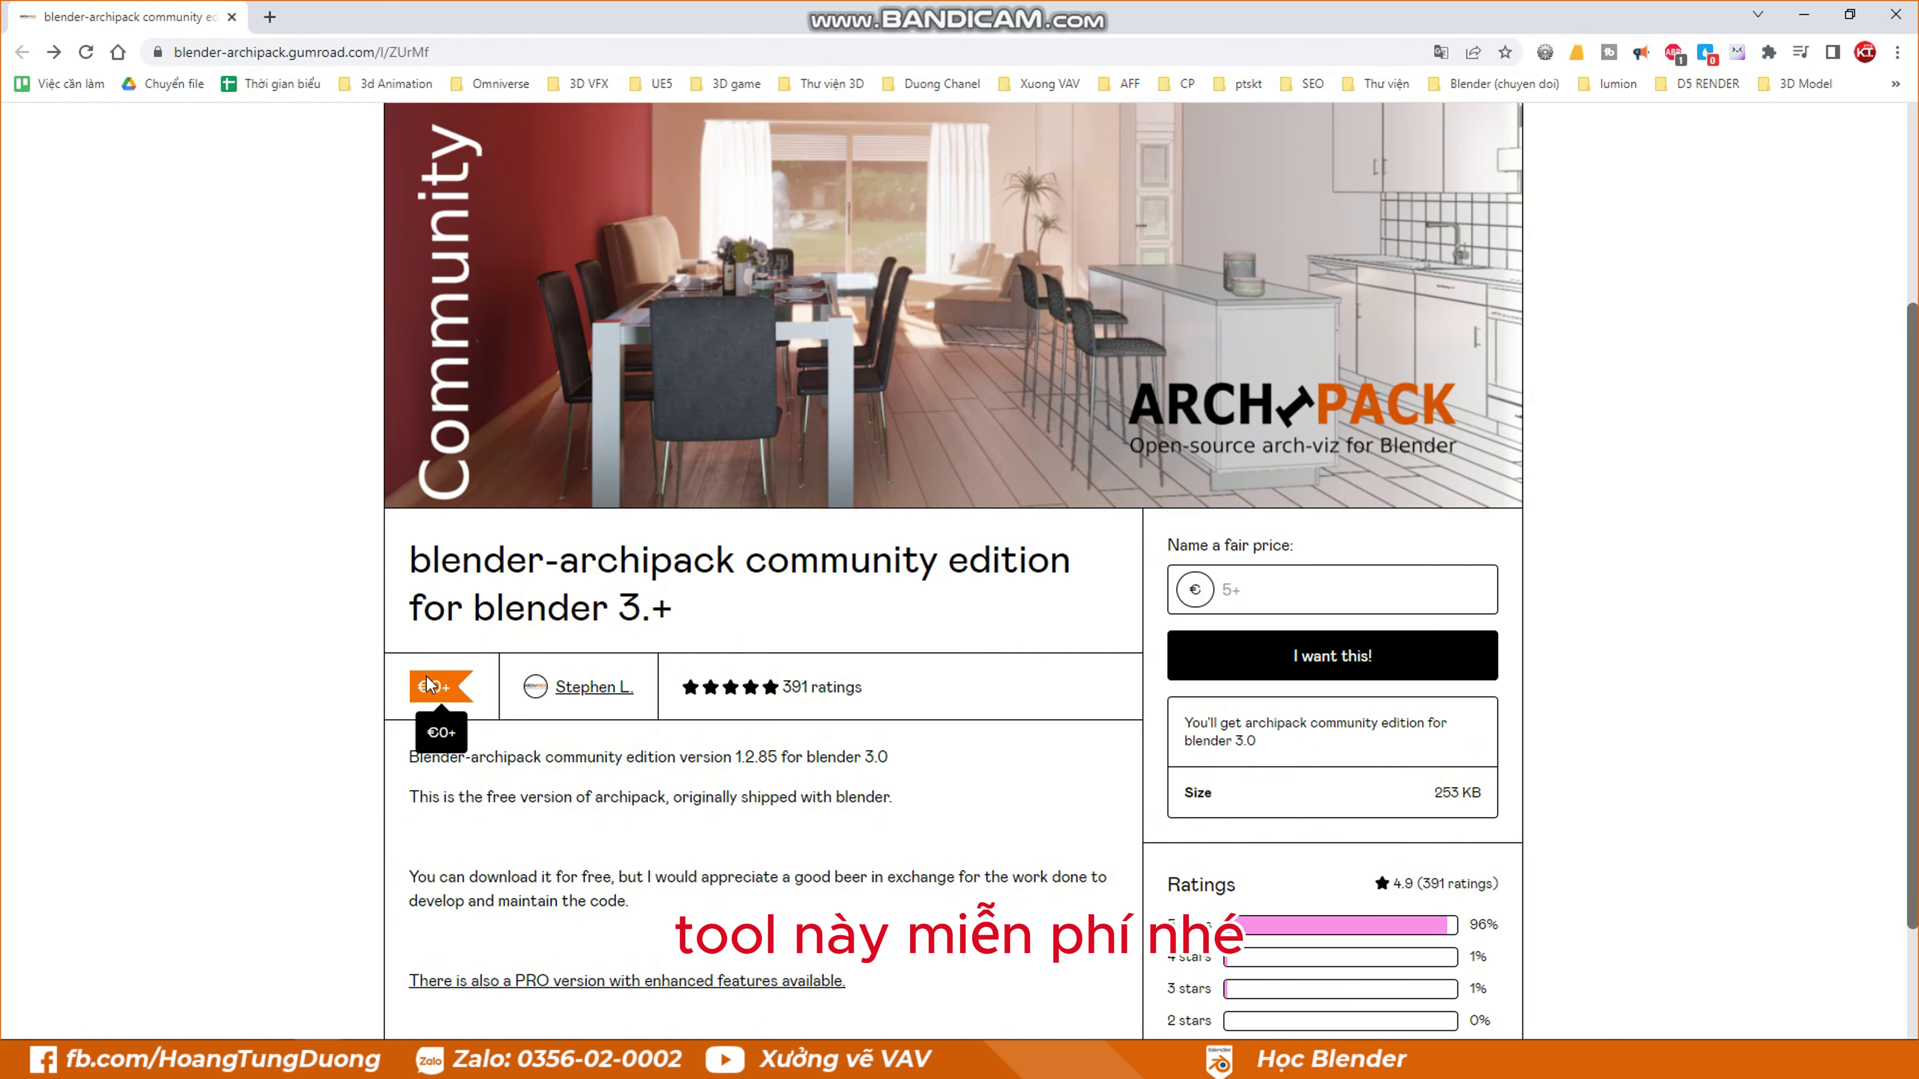
pyautogui.click(1276, 597)
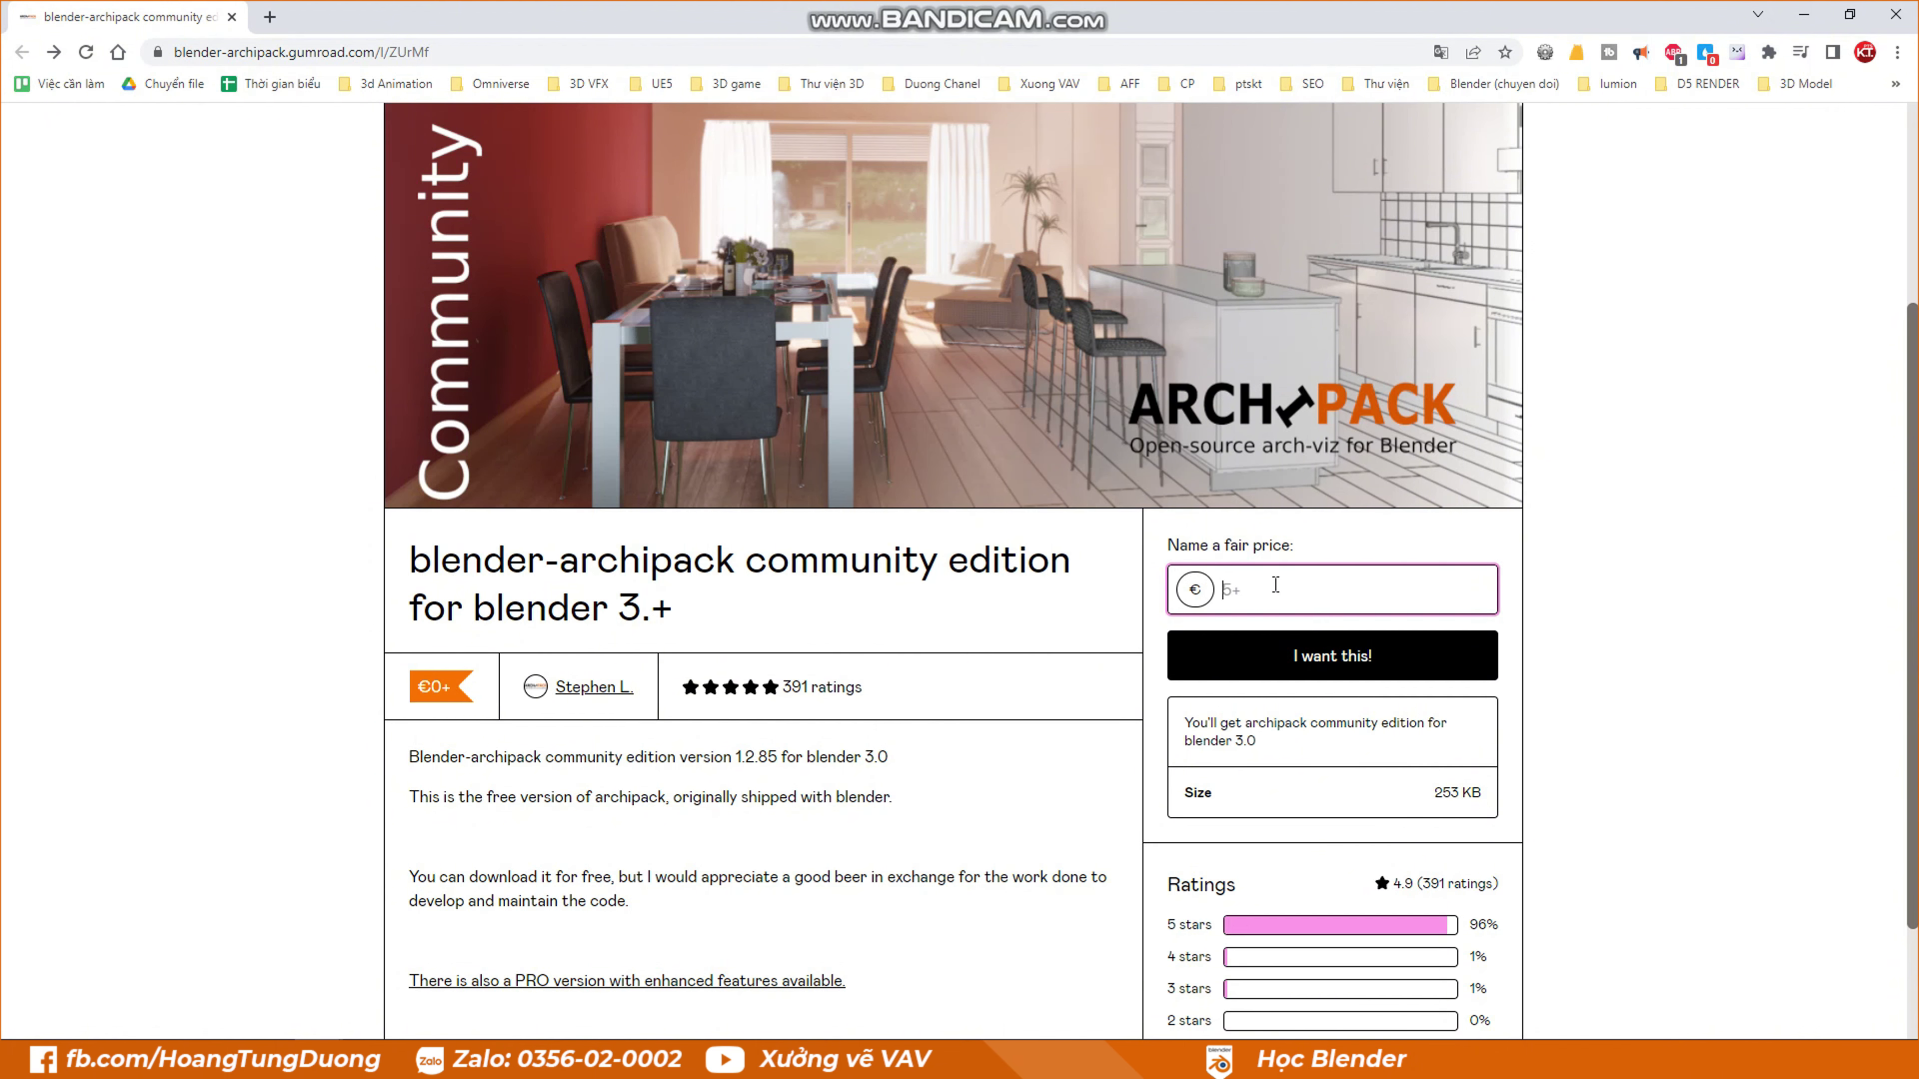
pyautogui.write('0')
pyautogui.click(1347, 655)
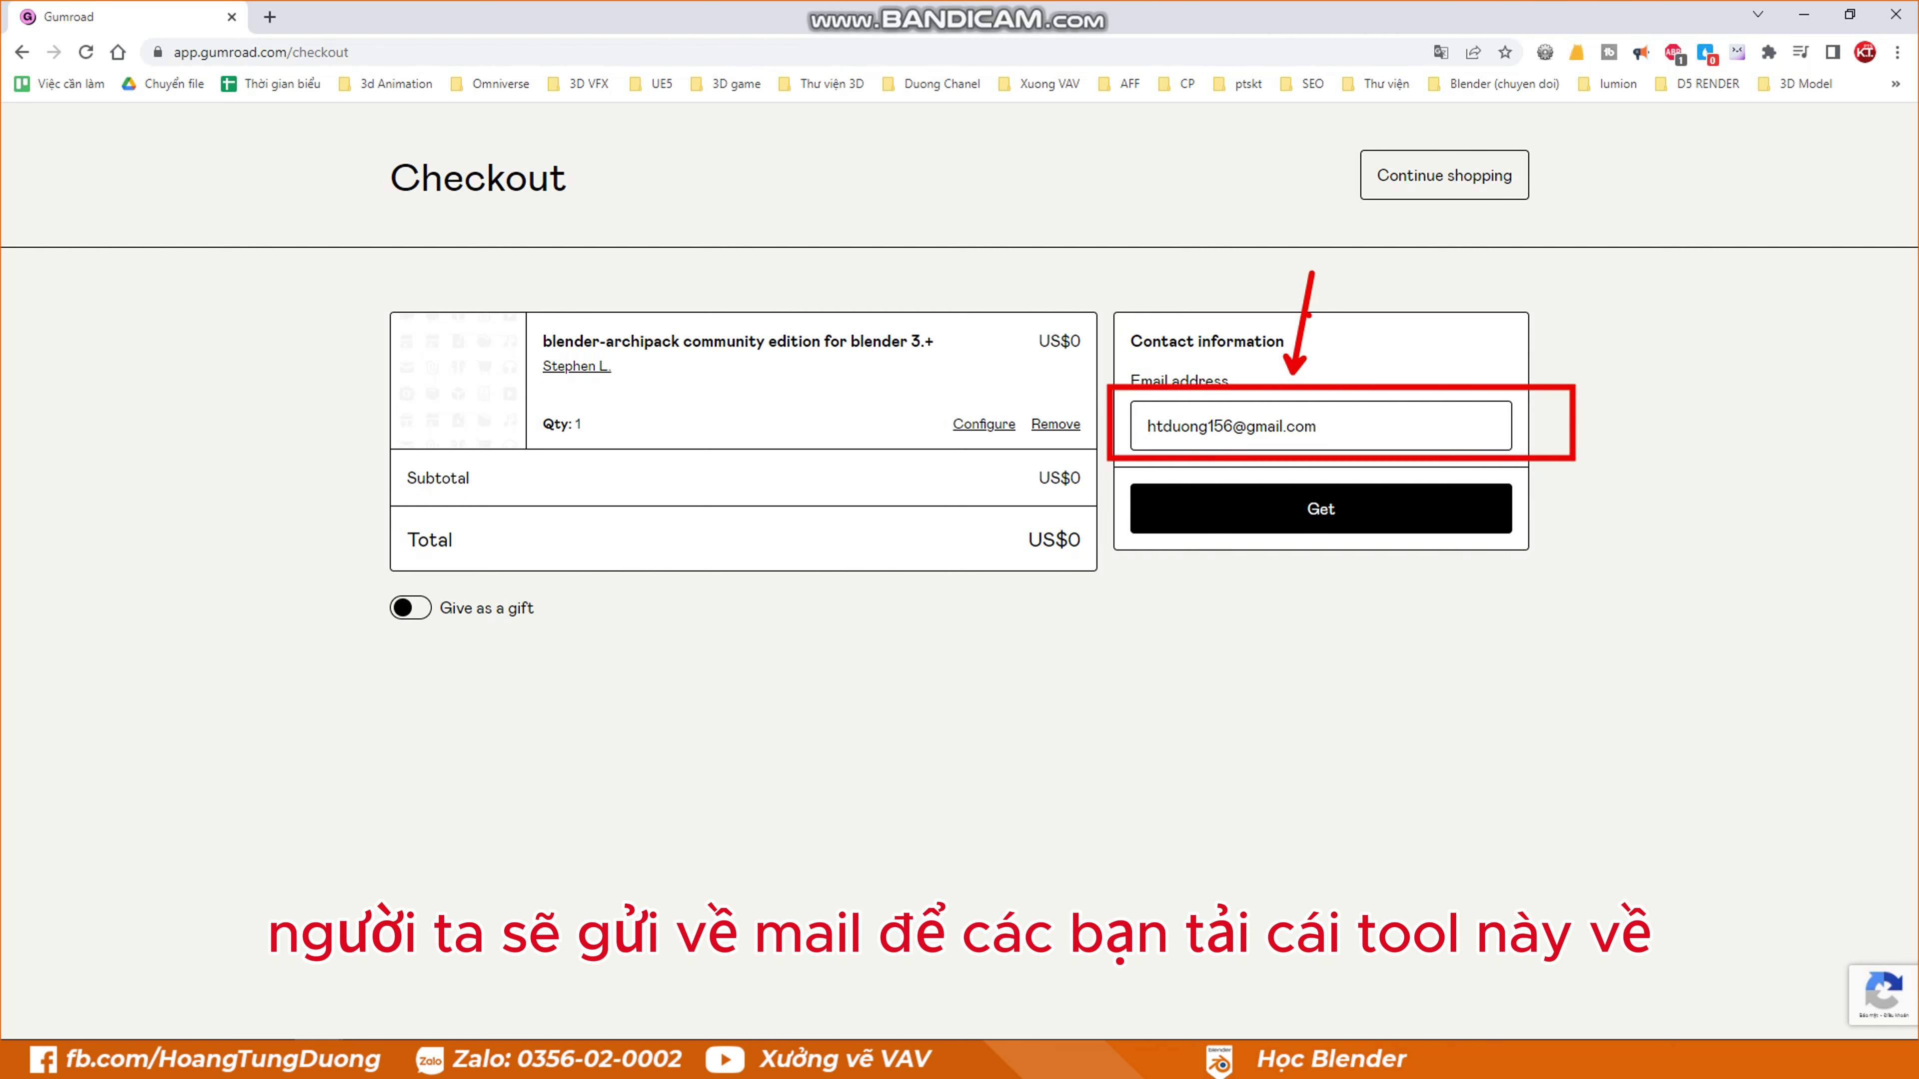
# - Complete the free Gumroad order and download the 253 KB archipack ZIP
pyautogui.click(1272, 510)
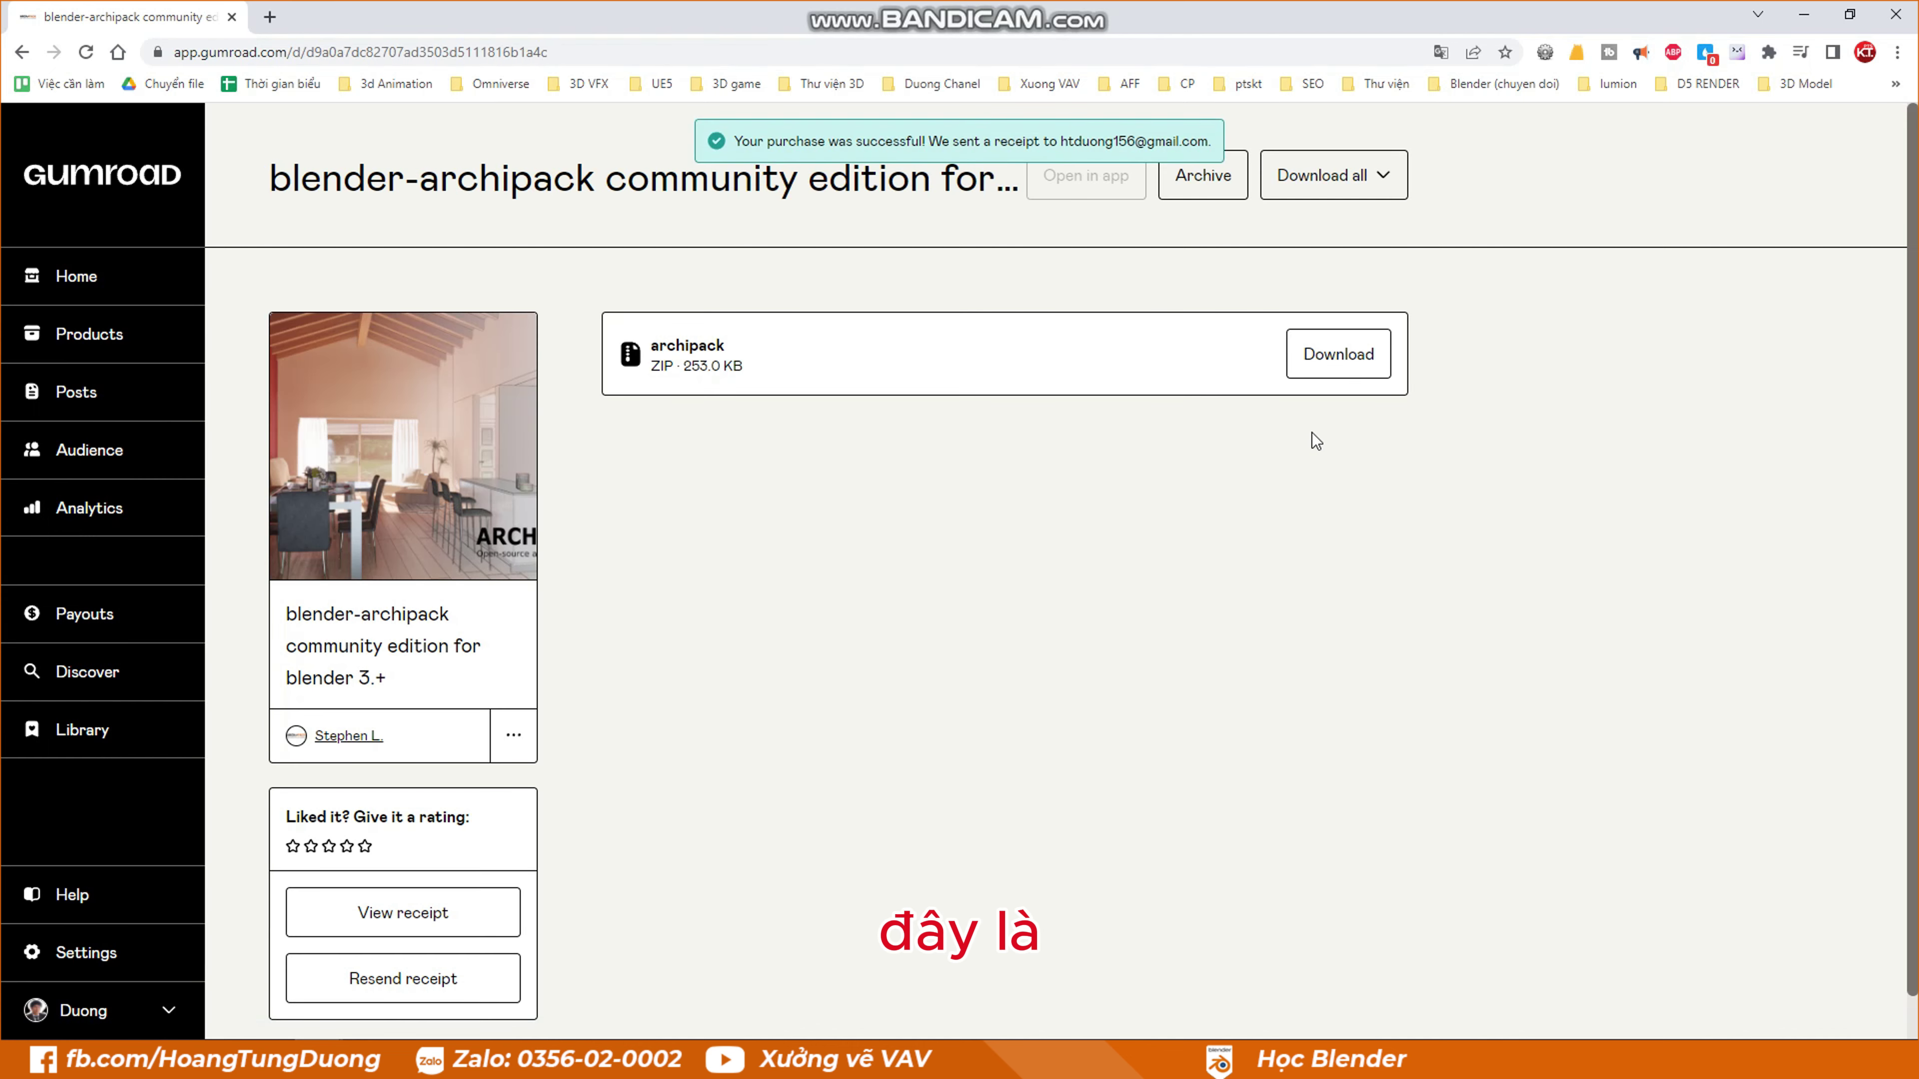
pyautogui.click(1350, 355)
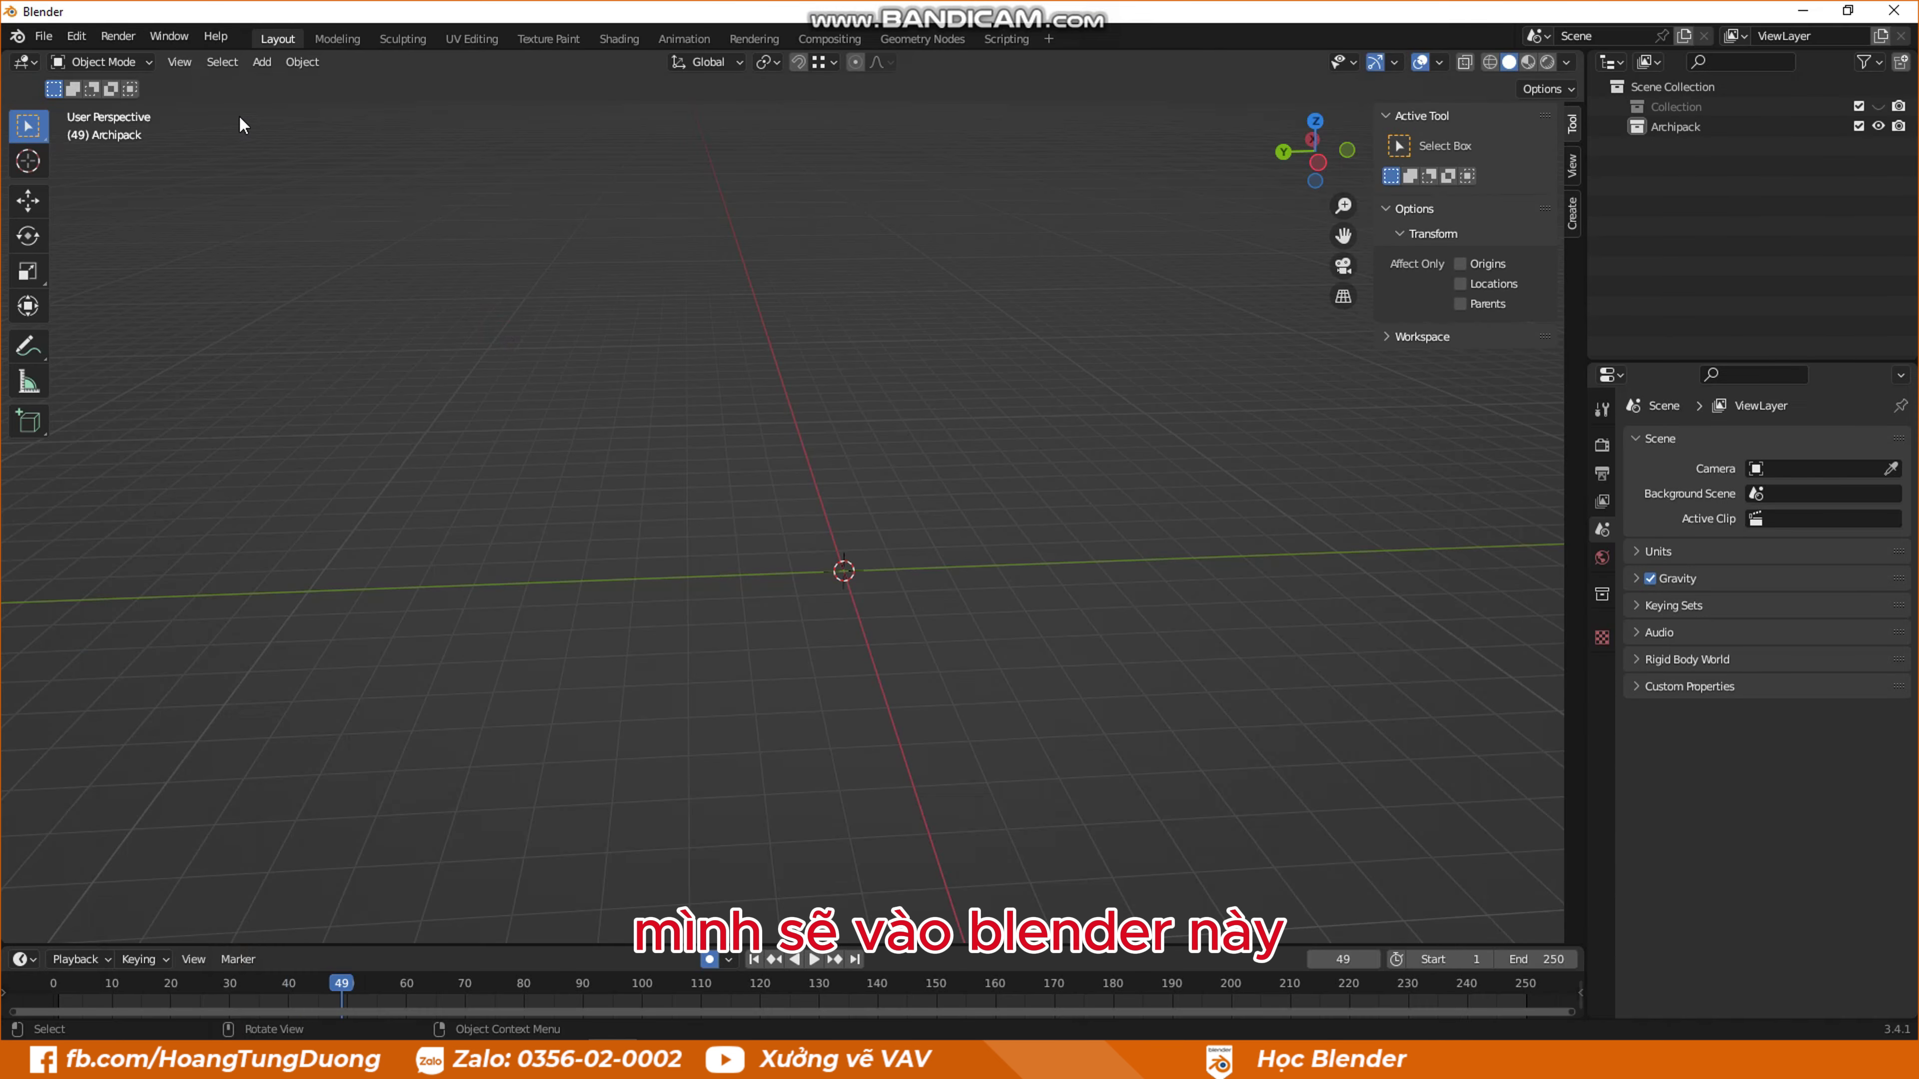
# - Open Blender Preferences on Add-ons with the search filter cleared, ready to install
pyautogui.click(76, 35)
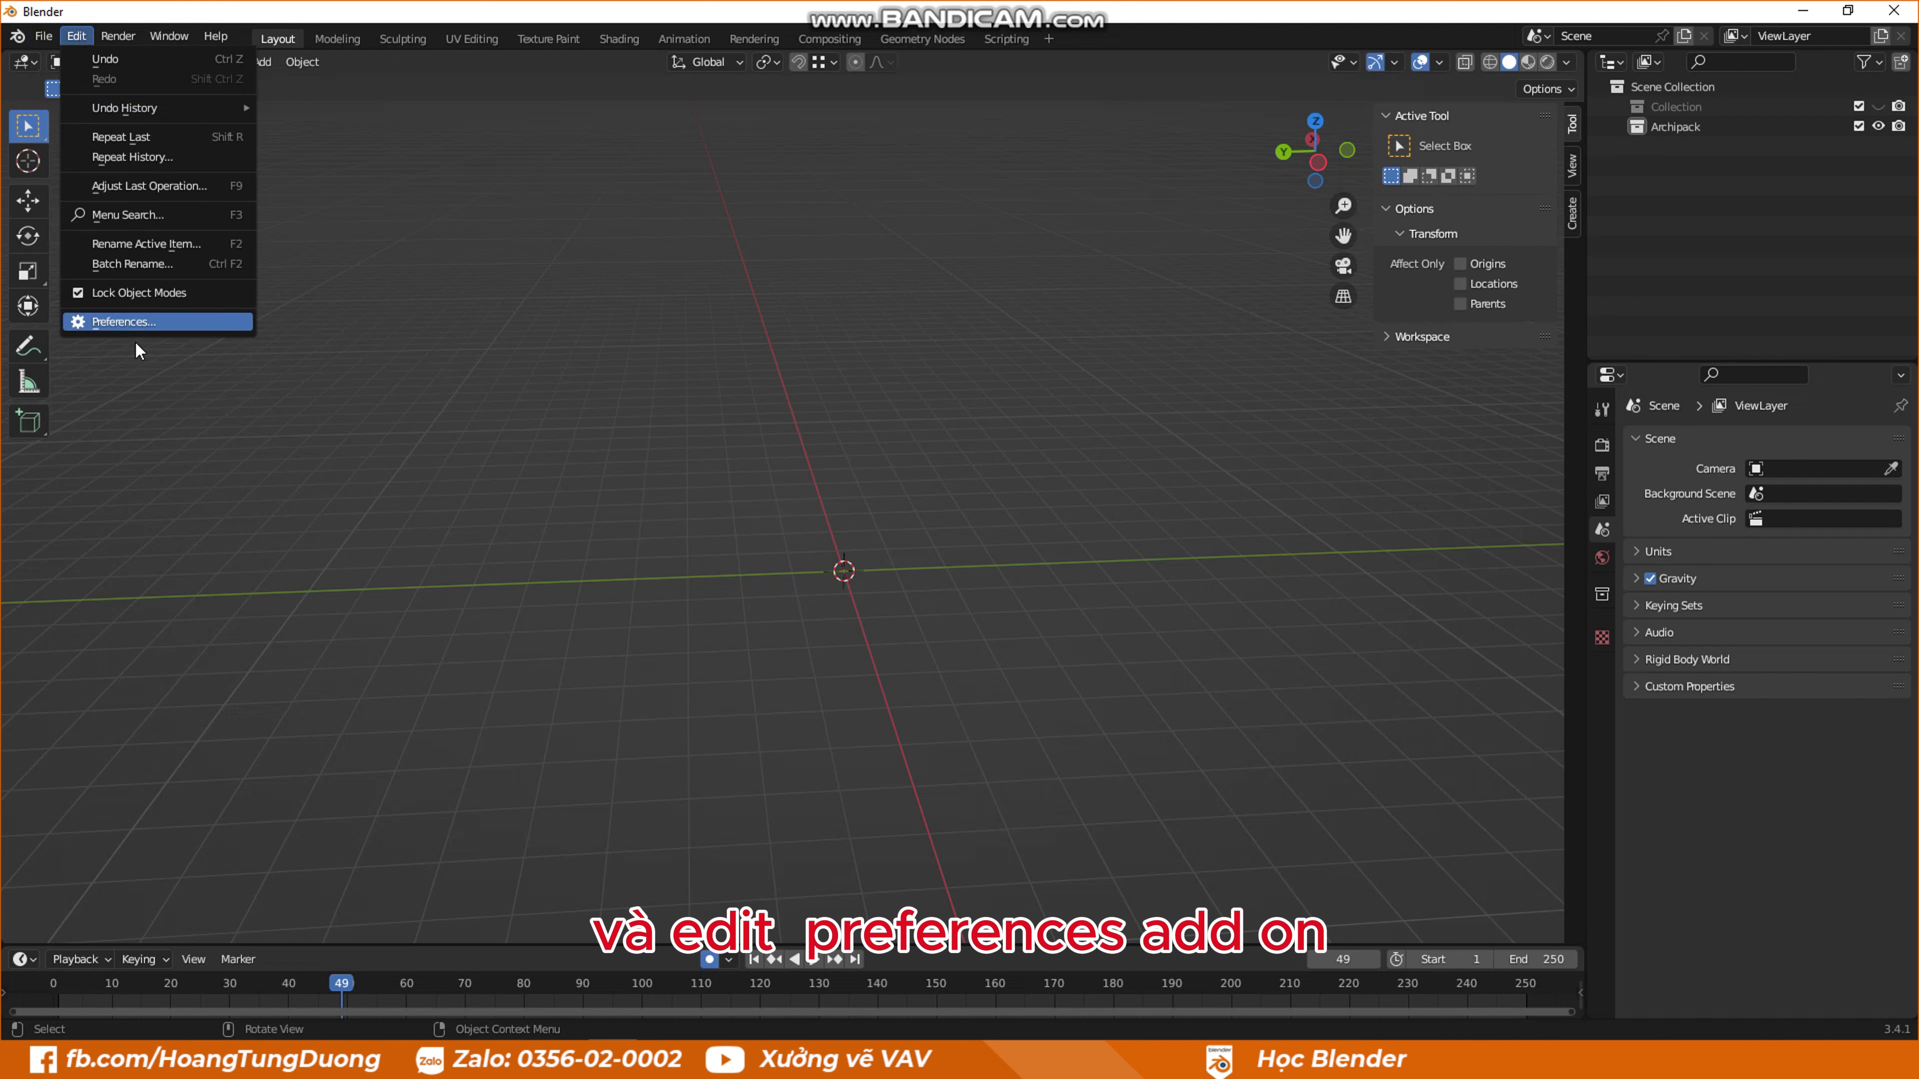
pyautogui.click(147, 322)
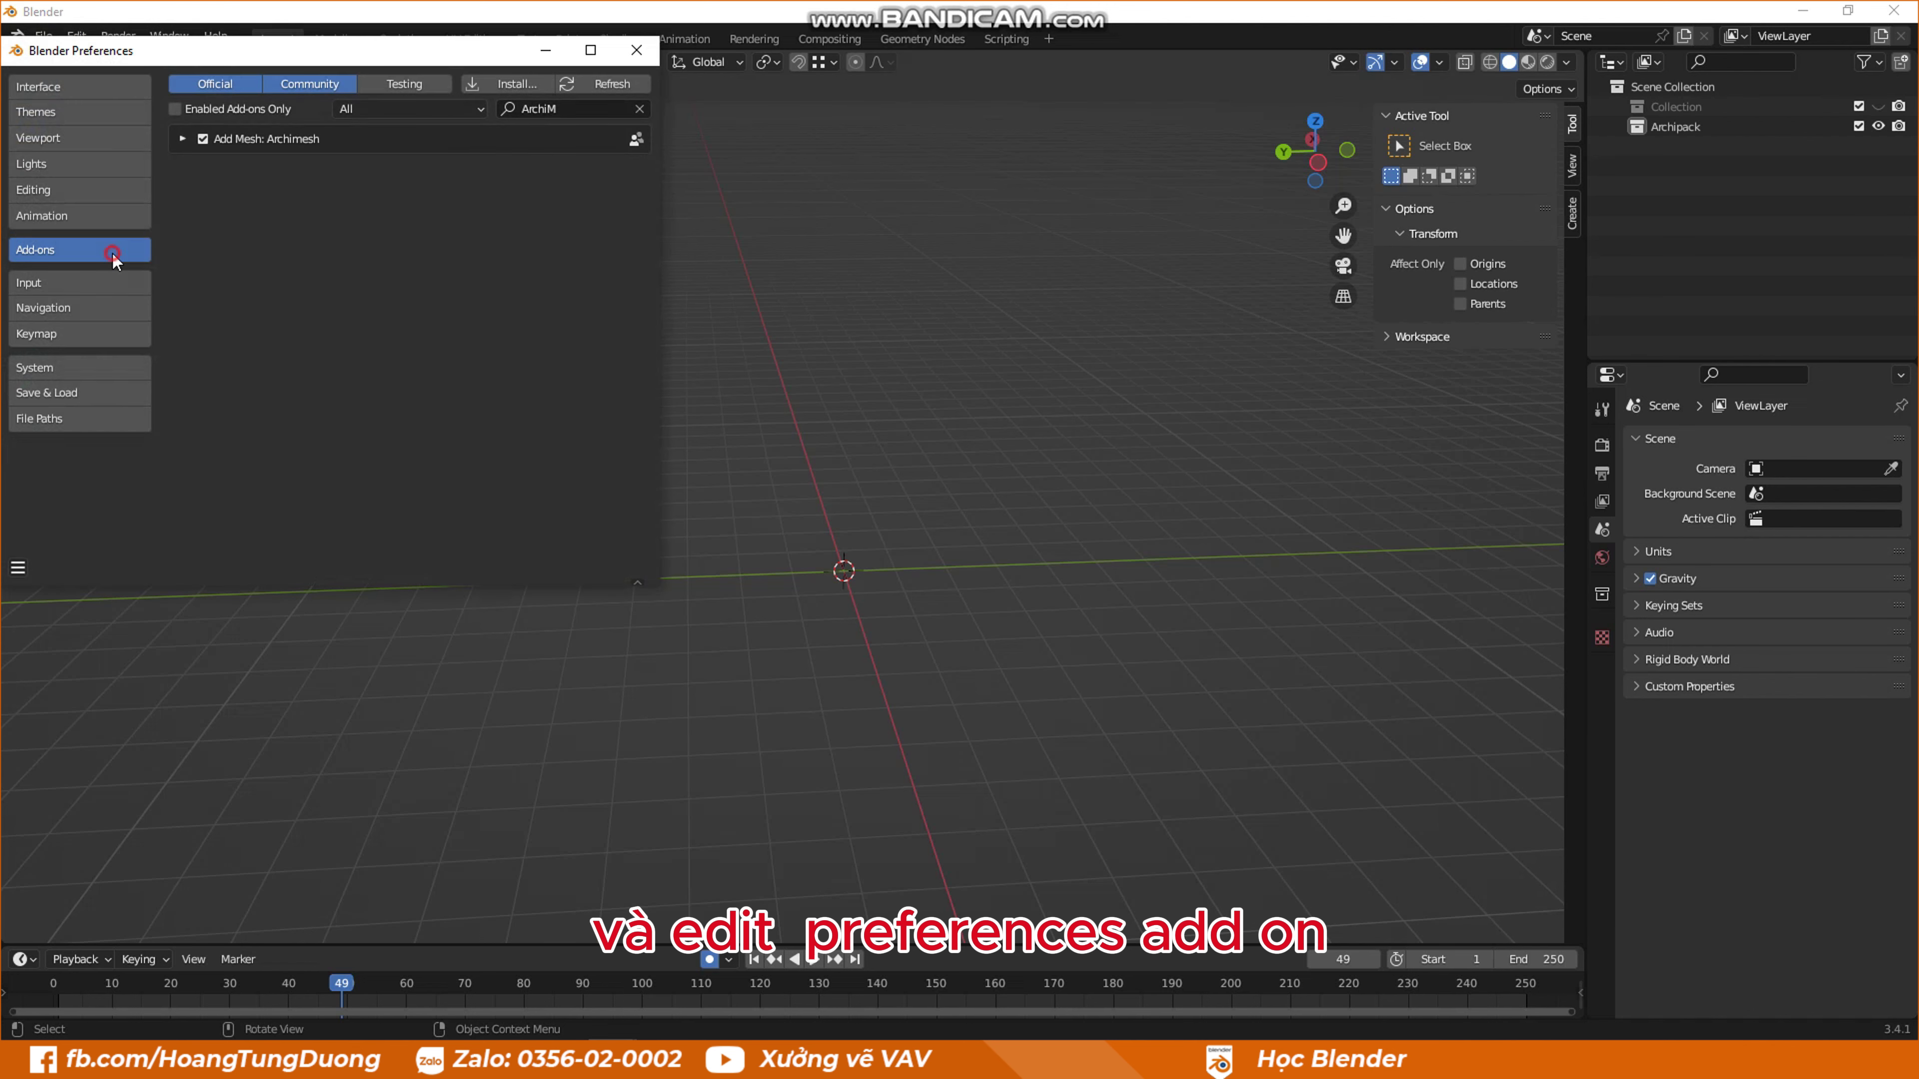
pyautogui.click(640, 109)
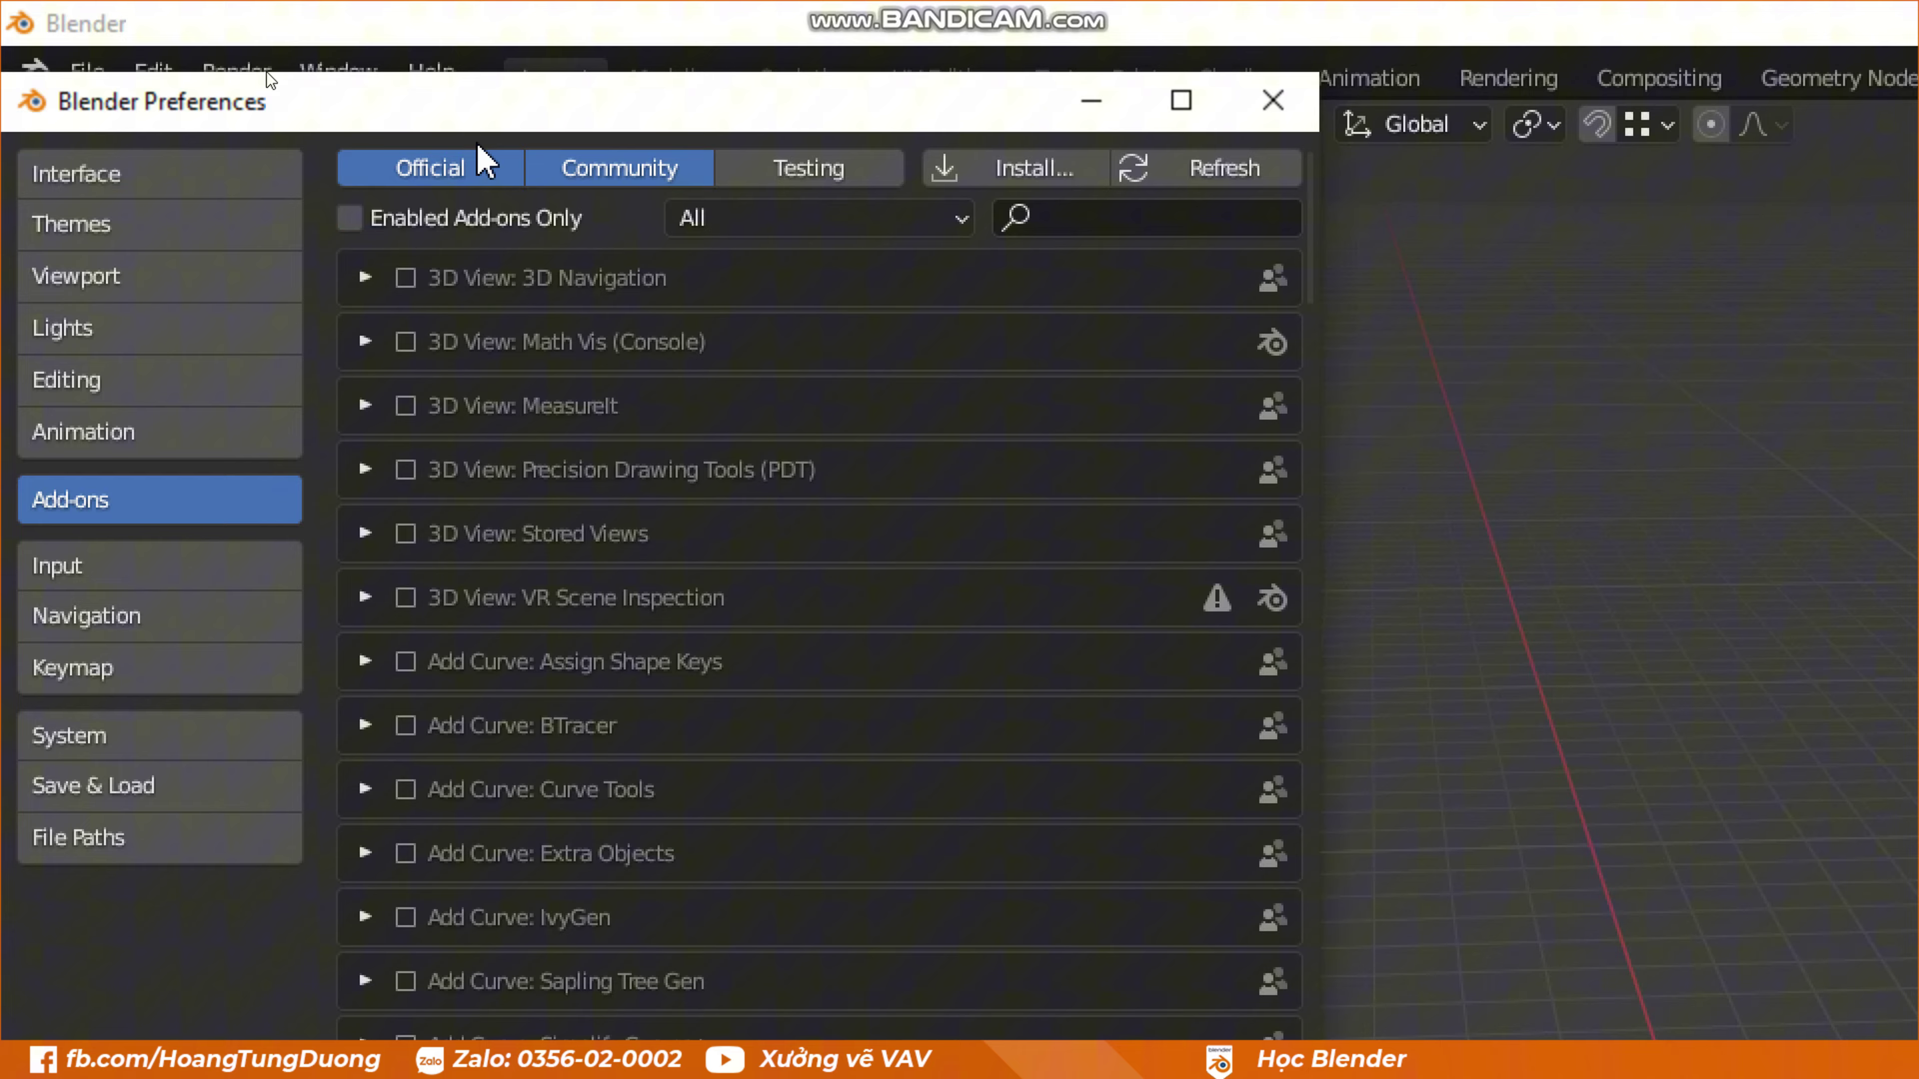
pyautogui.click(516, 85)
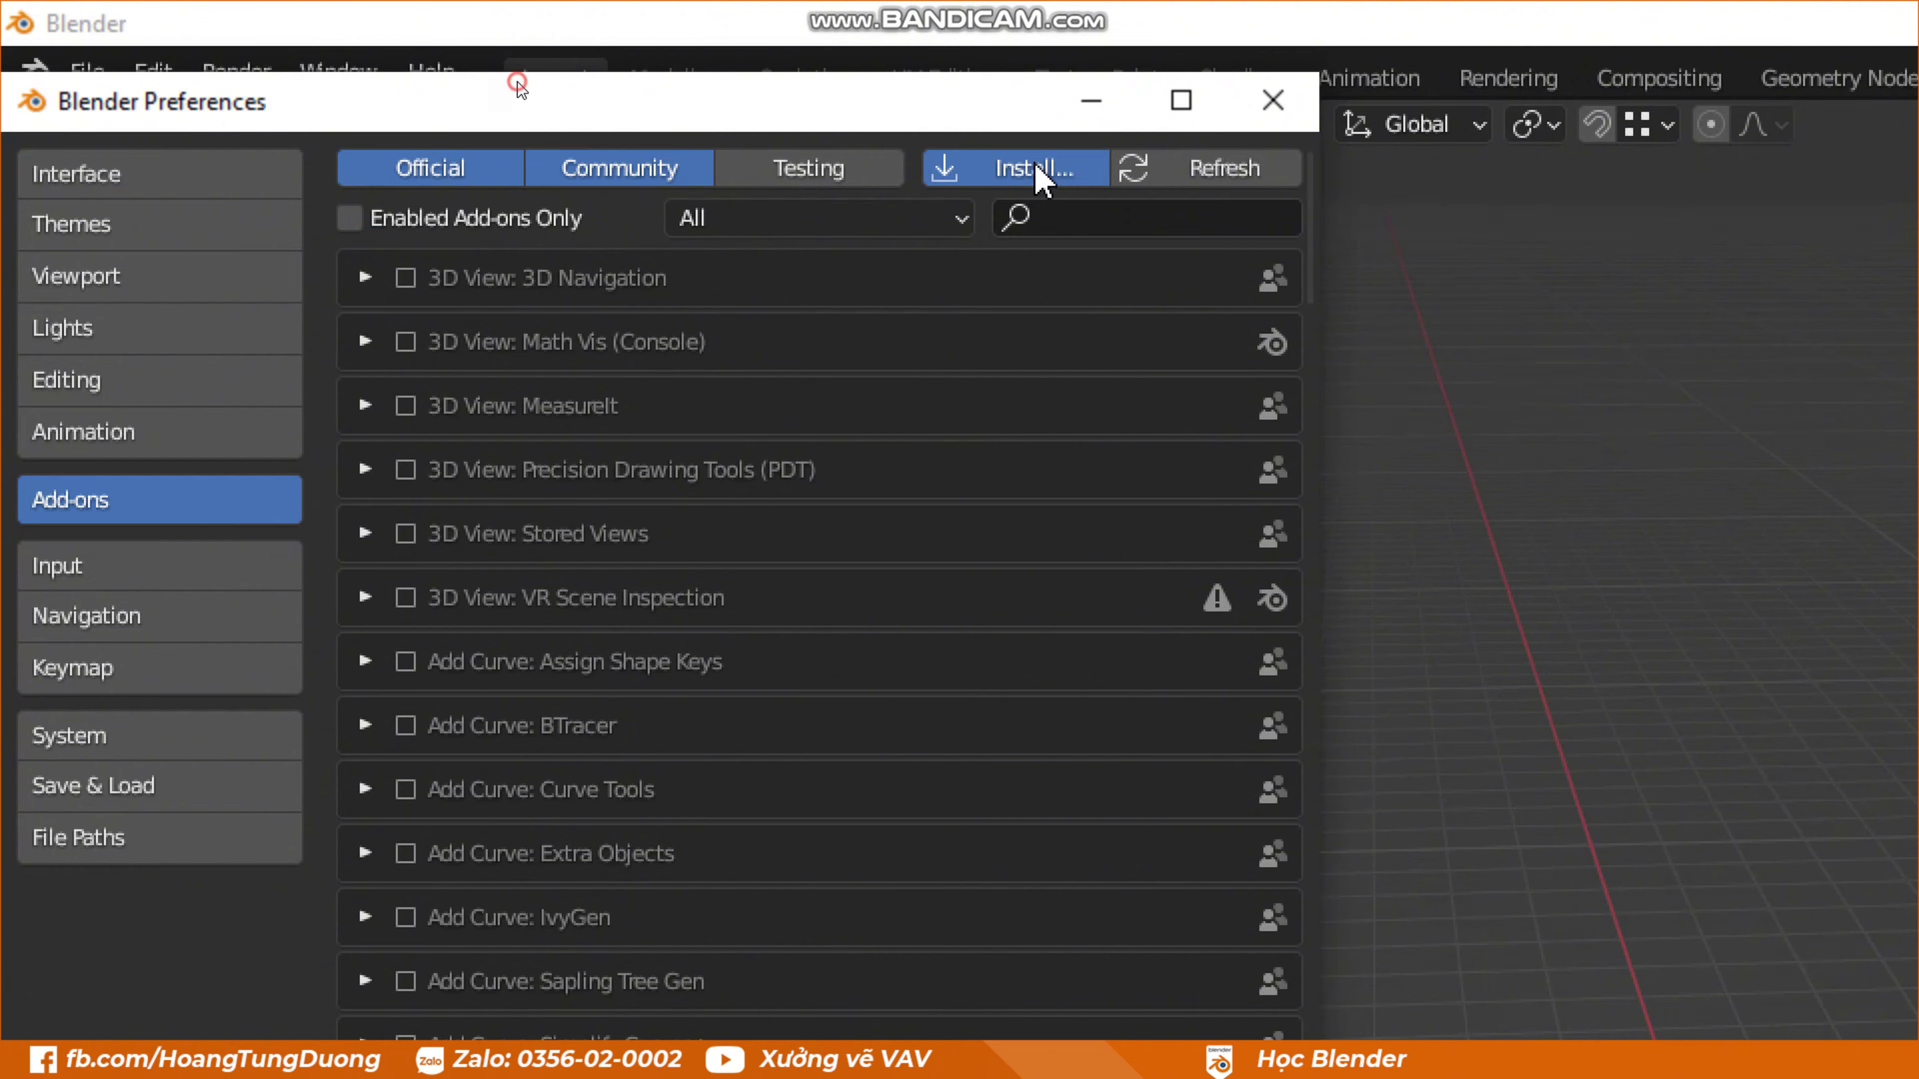
# - Install archipack.zip from the Downloads folder as a Blender add-on
pyautogui.click(132, 446)
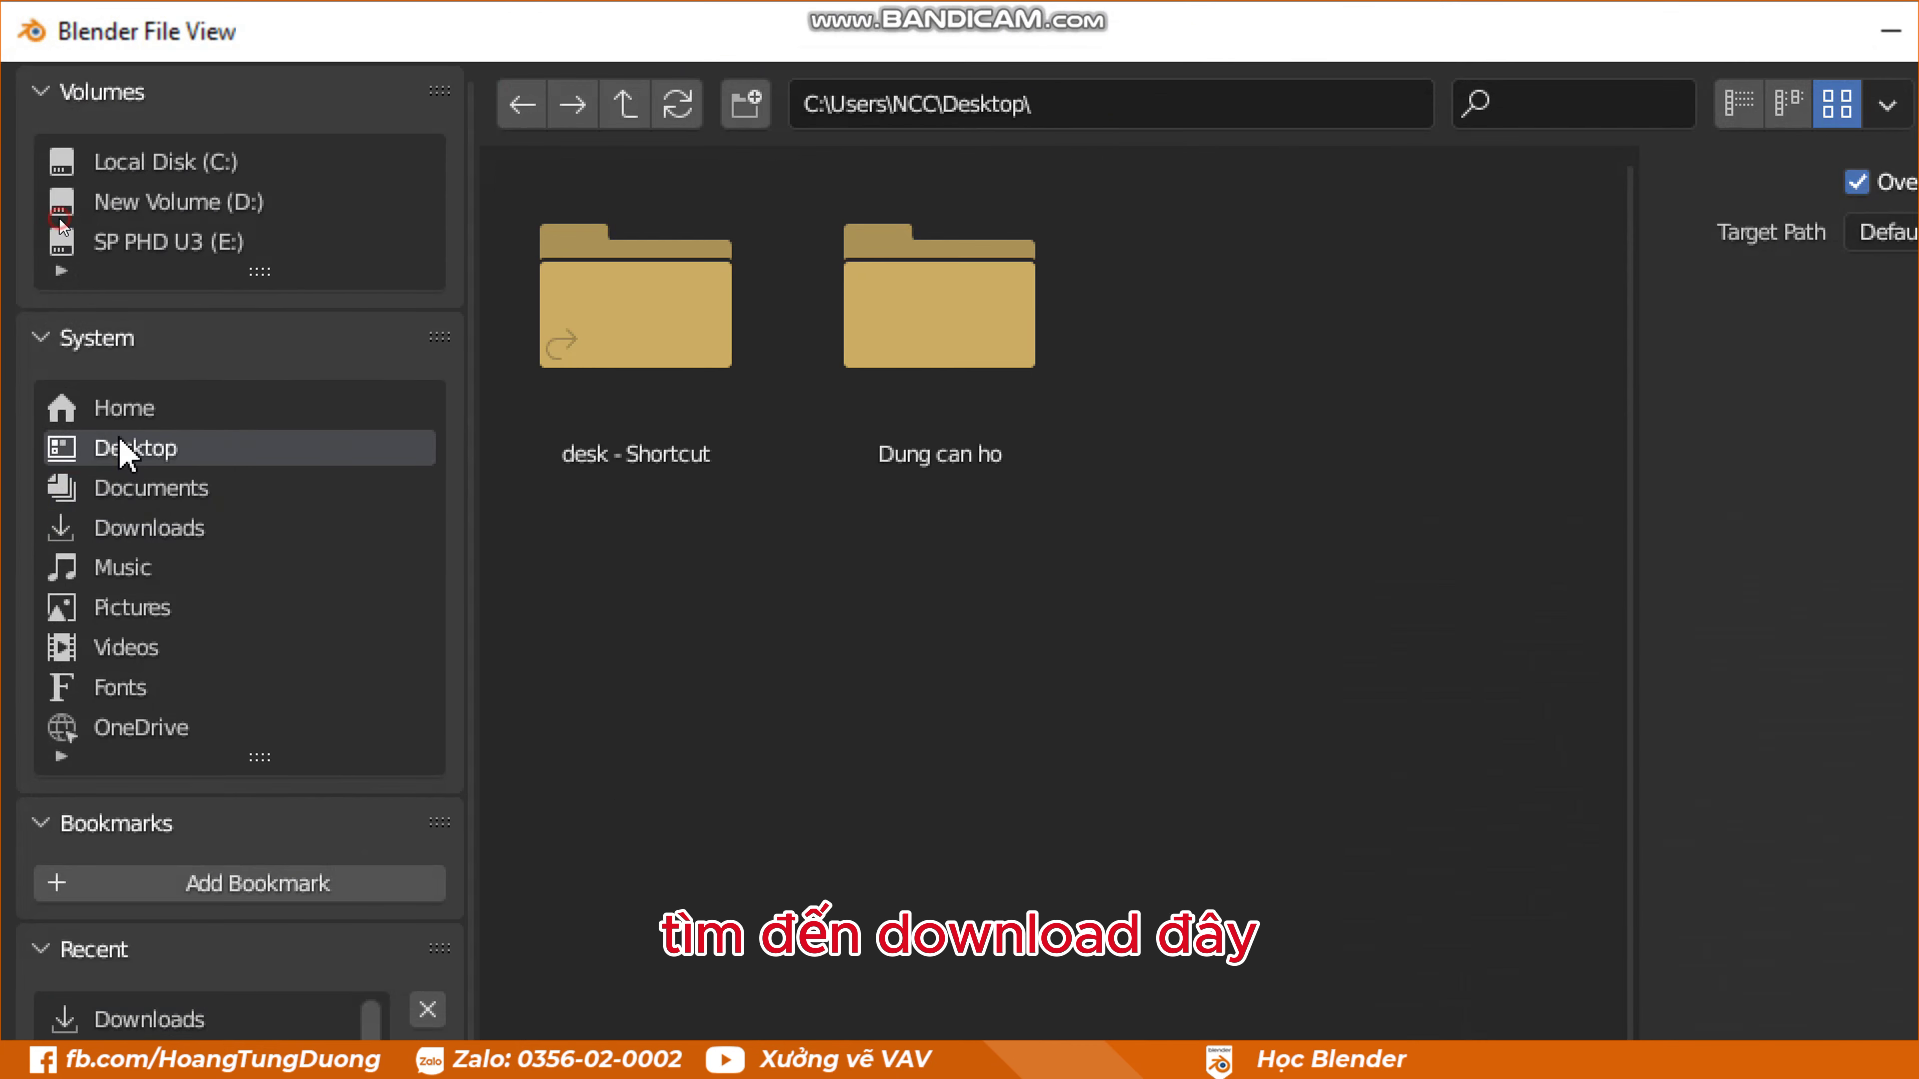
pyautogui.click(129, 529)
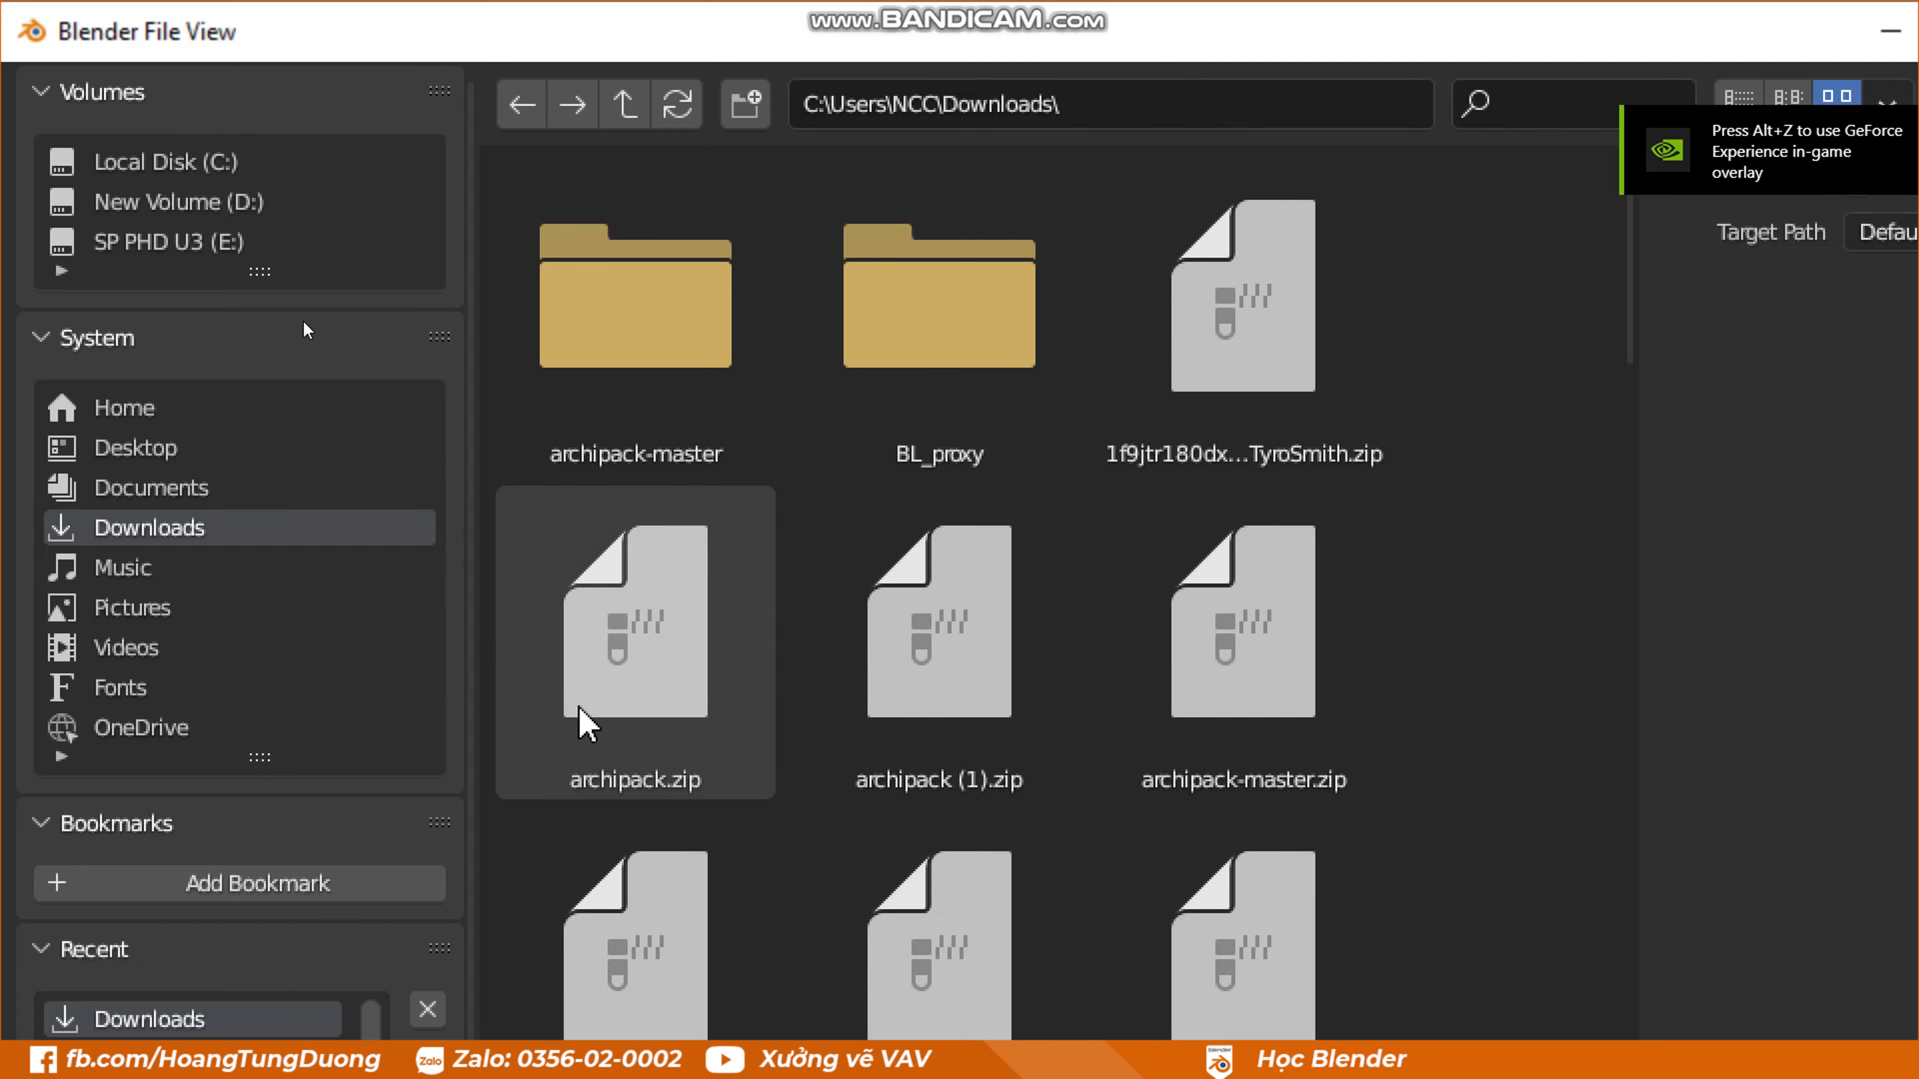
pyautogui.click(616, 643)
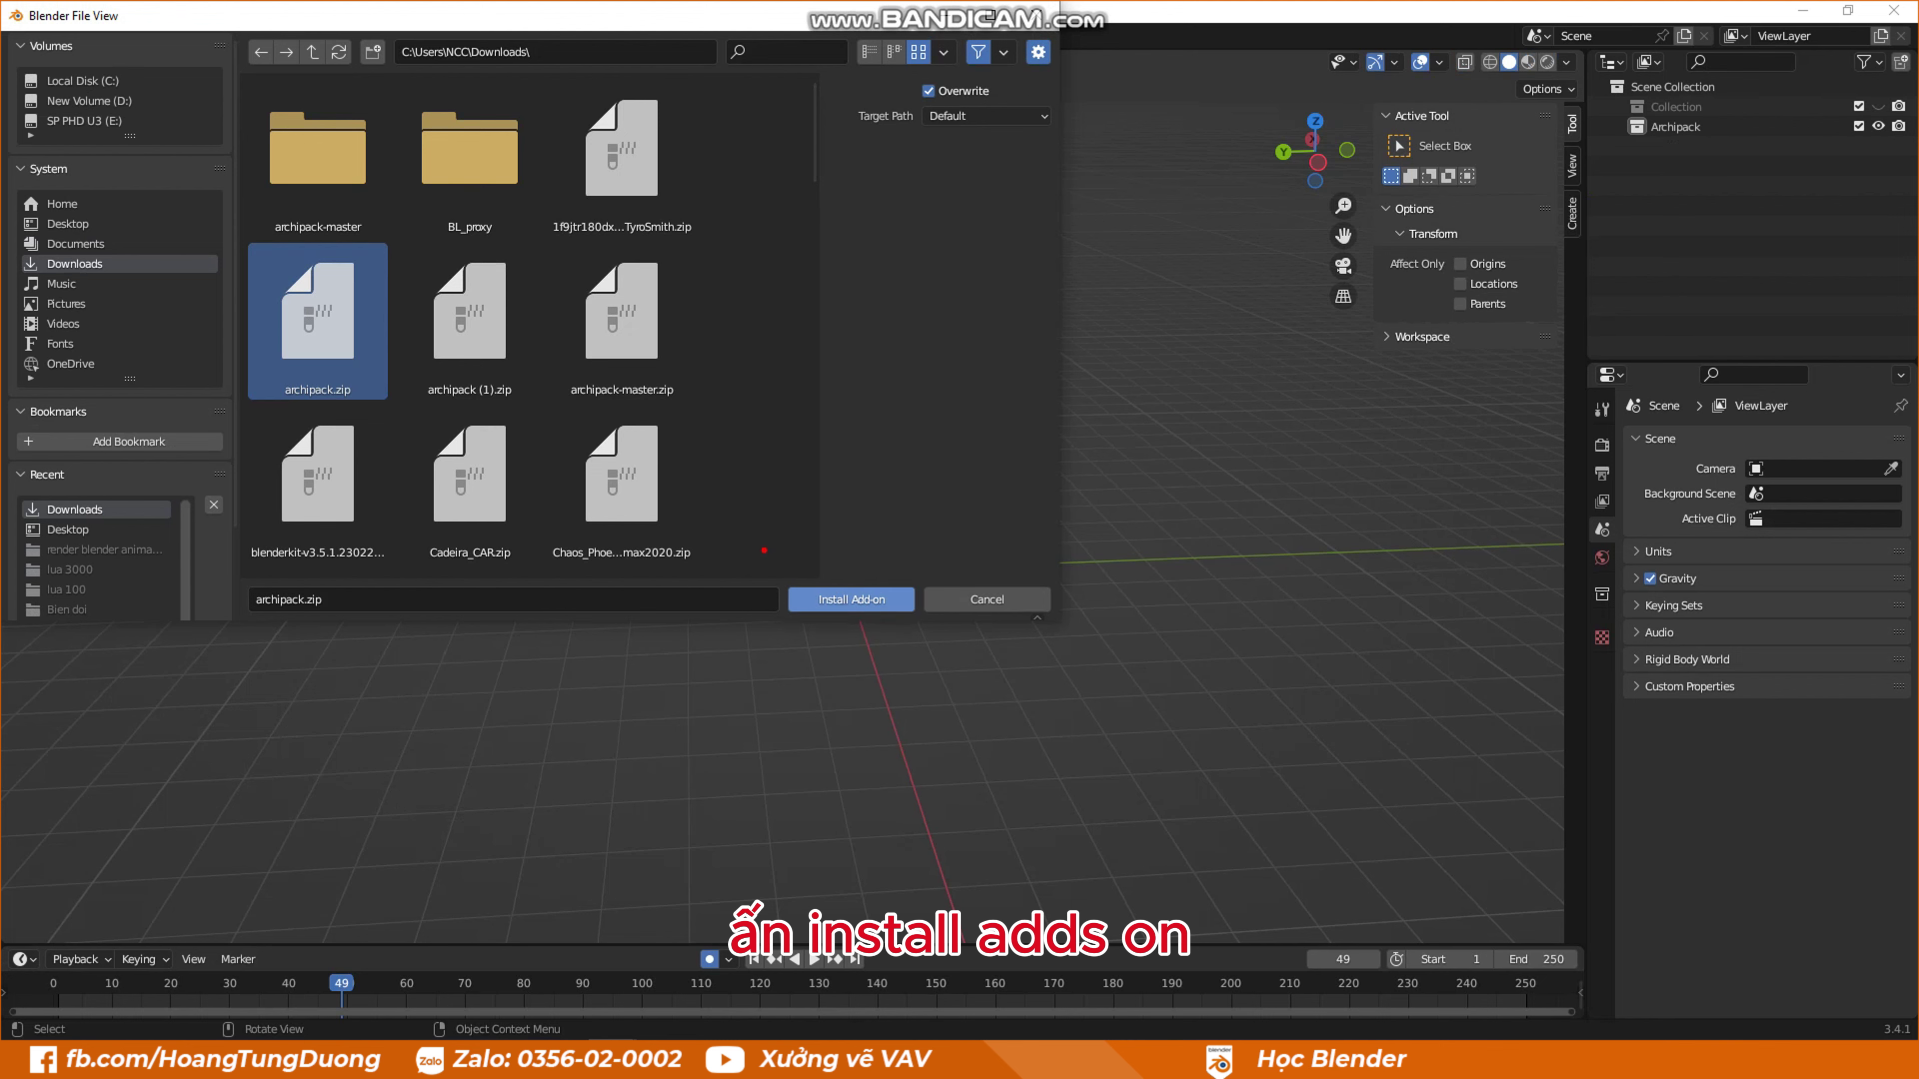
pyautogui.click(862, 597)
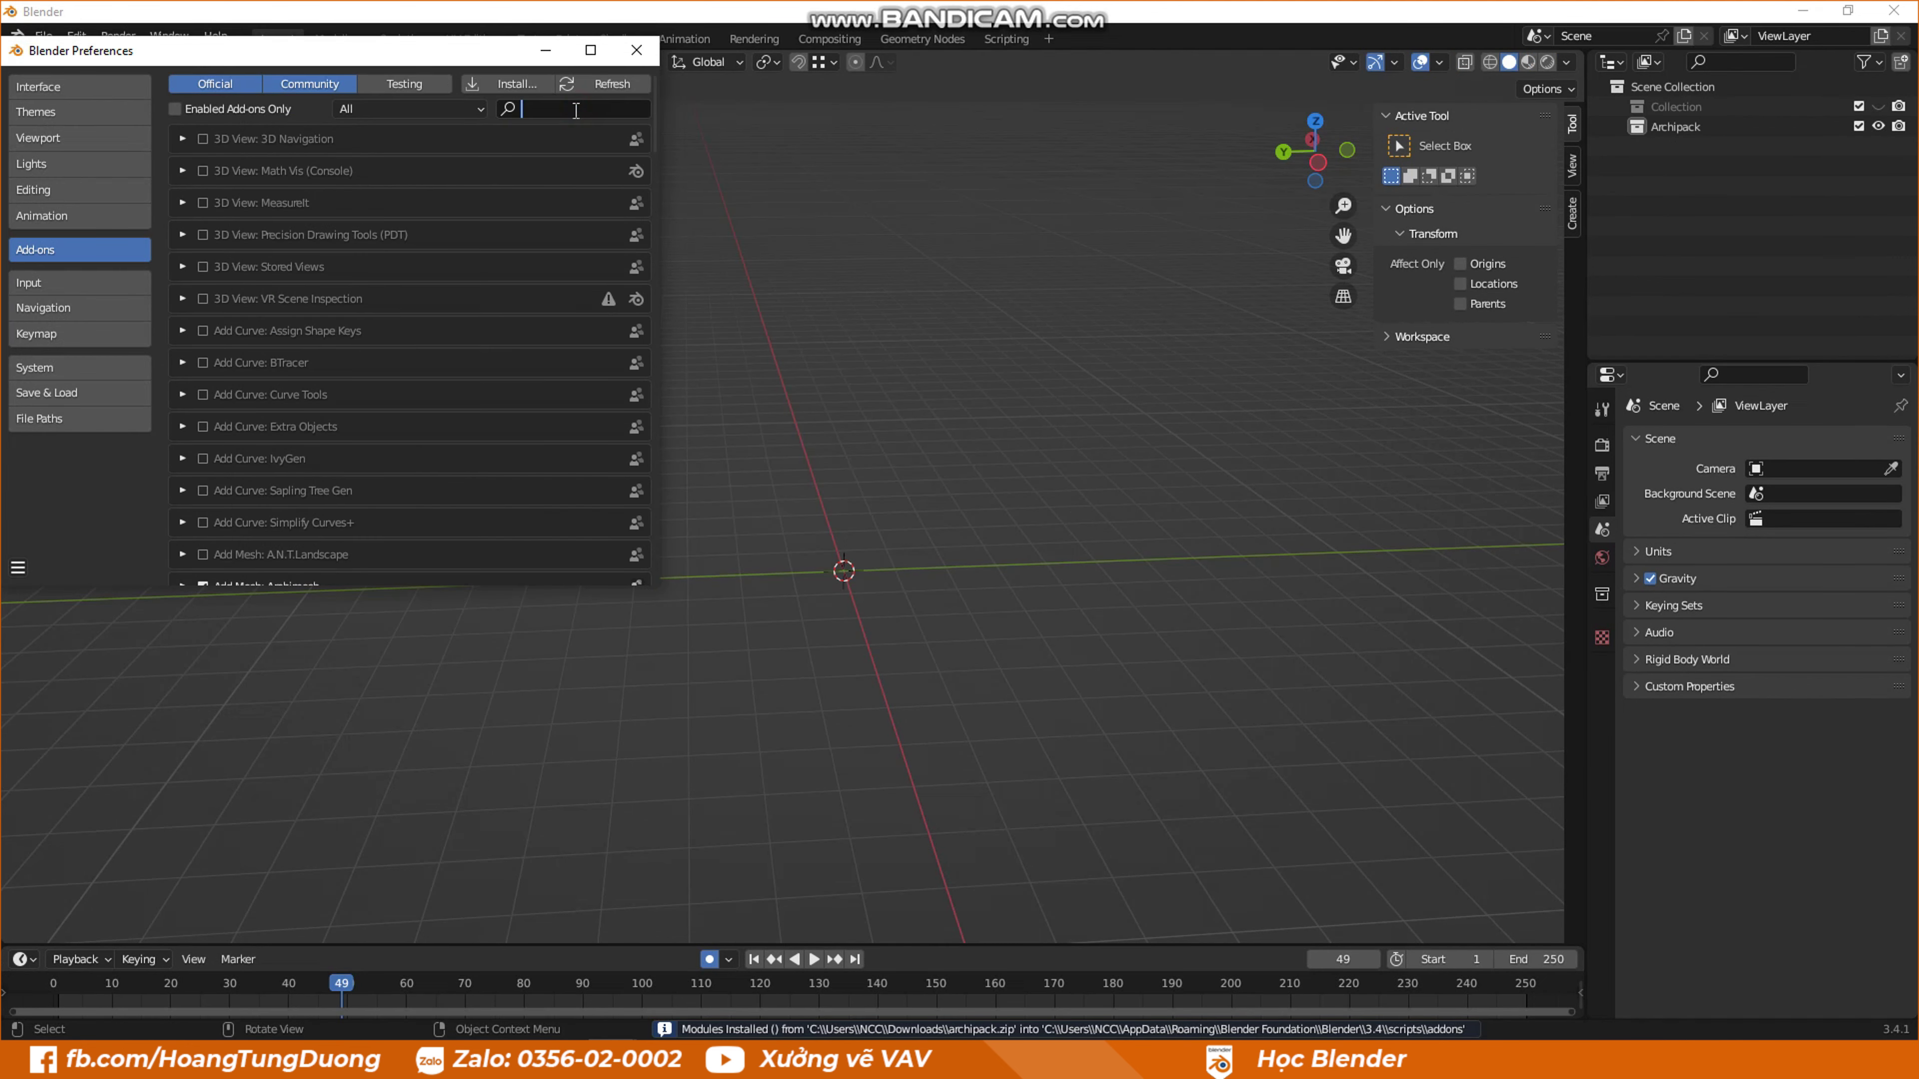
# - Filter add-ons by 'ARC' to confirm Add Mesh: Archipack is enabled, then close Preferences
pyautogui.write('ARC')
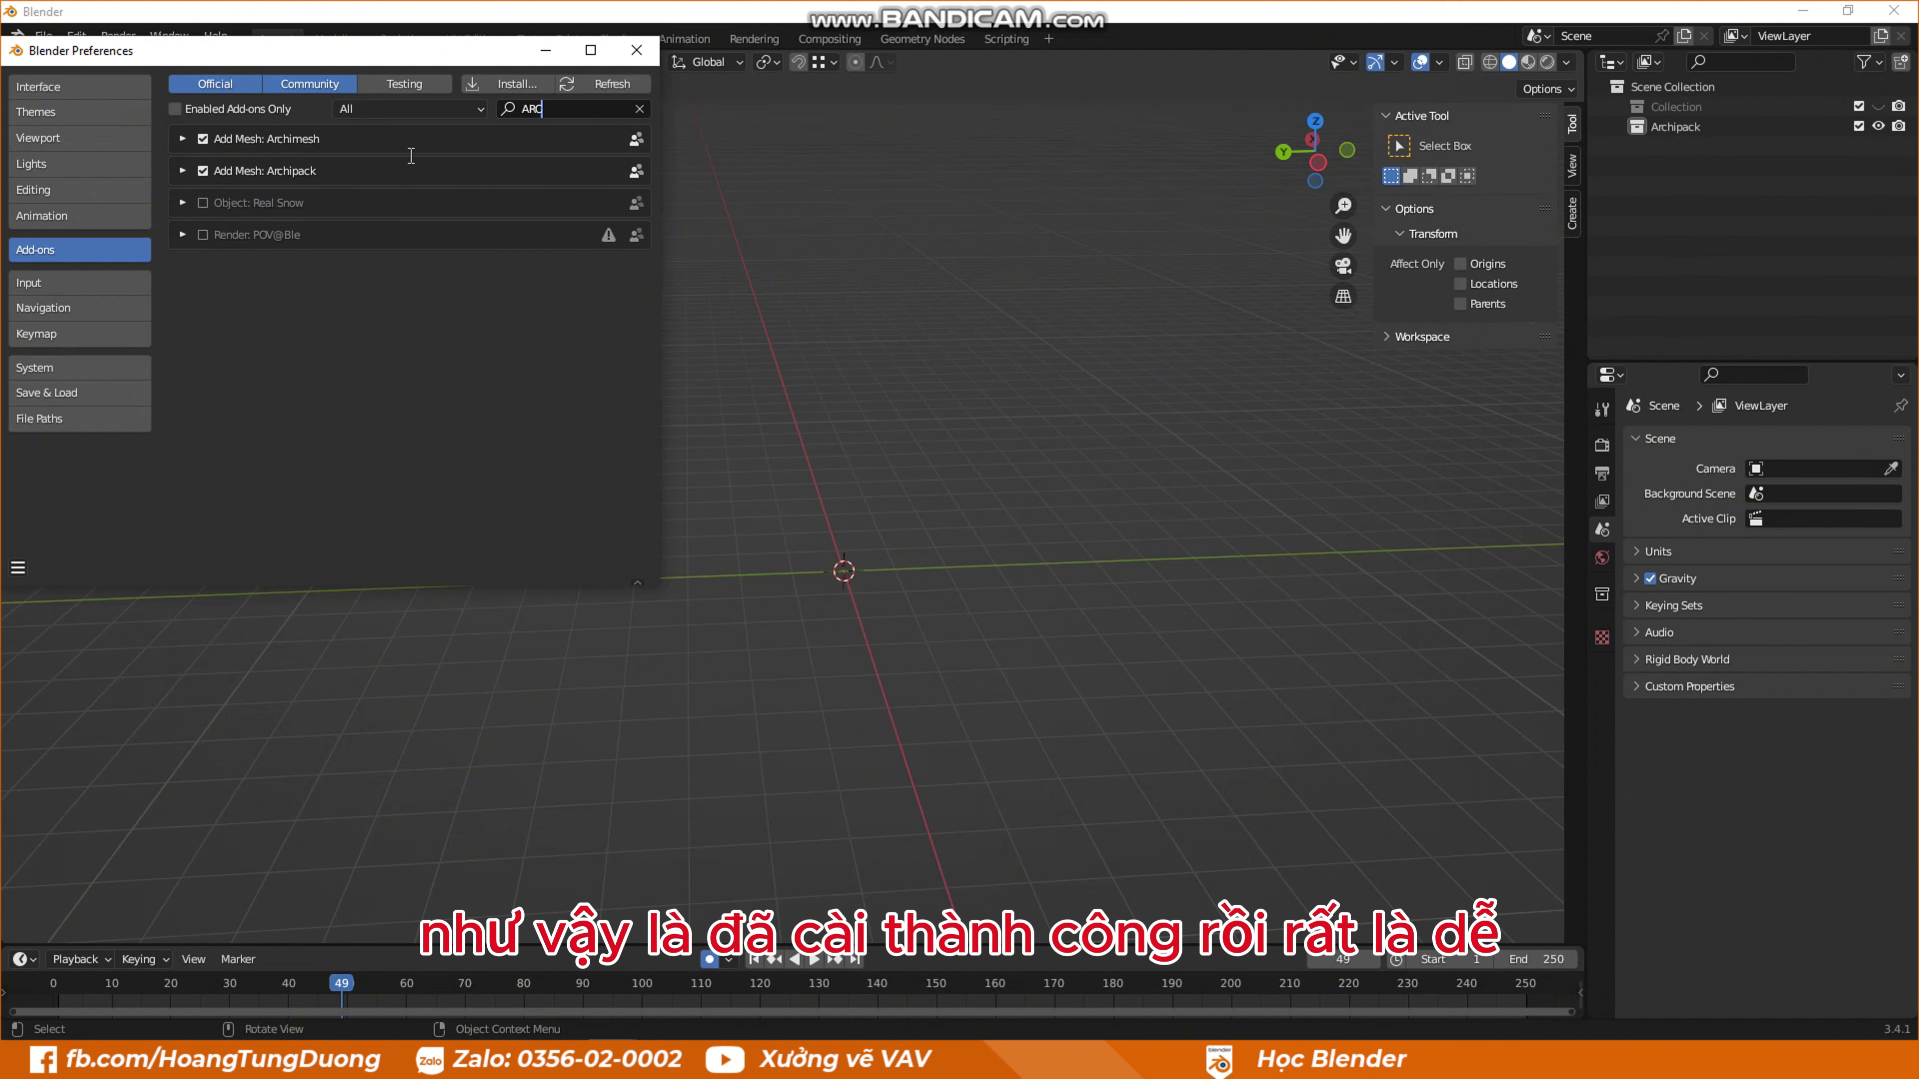
pyautogui.click(636, 50)
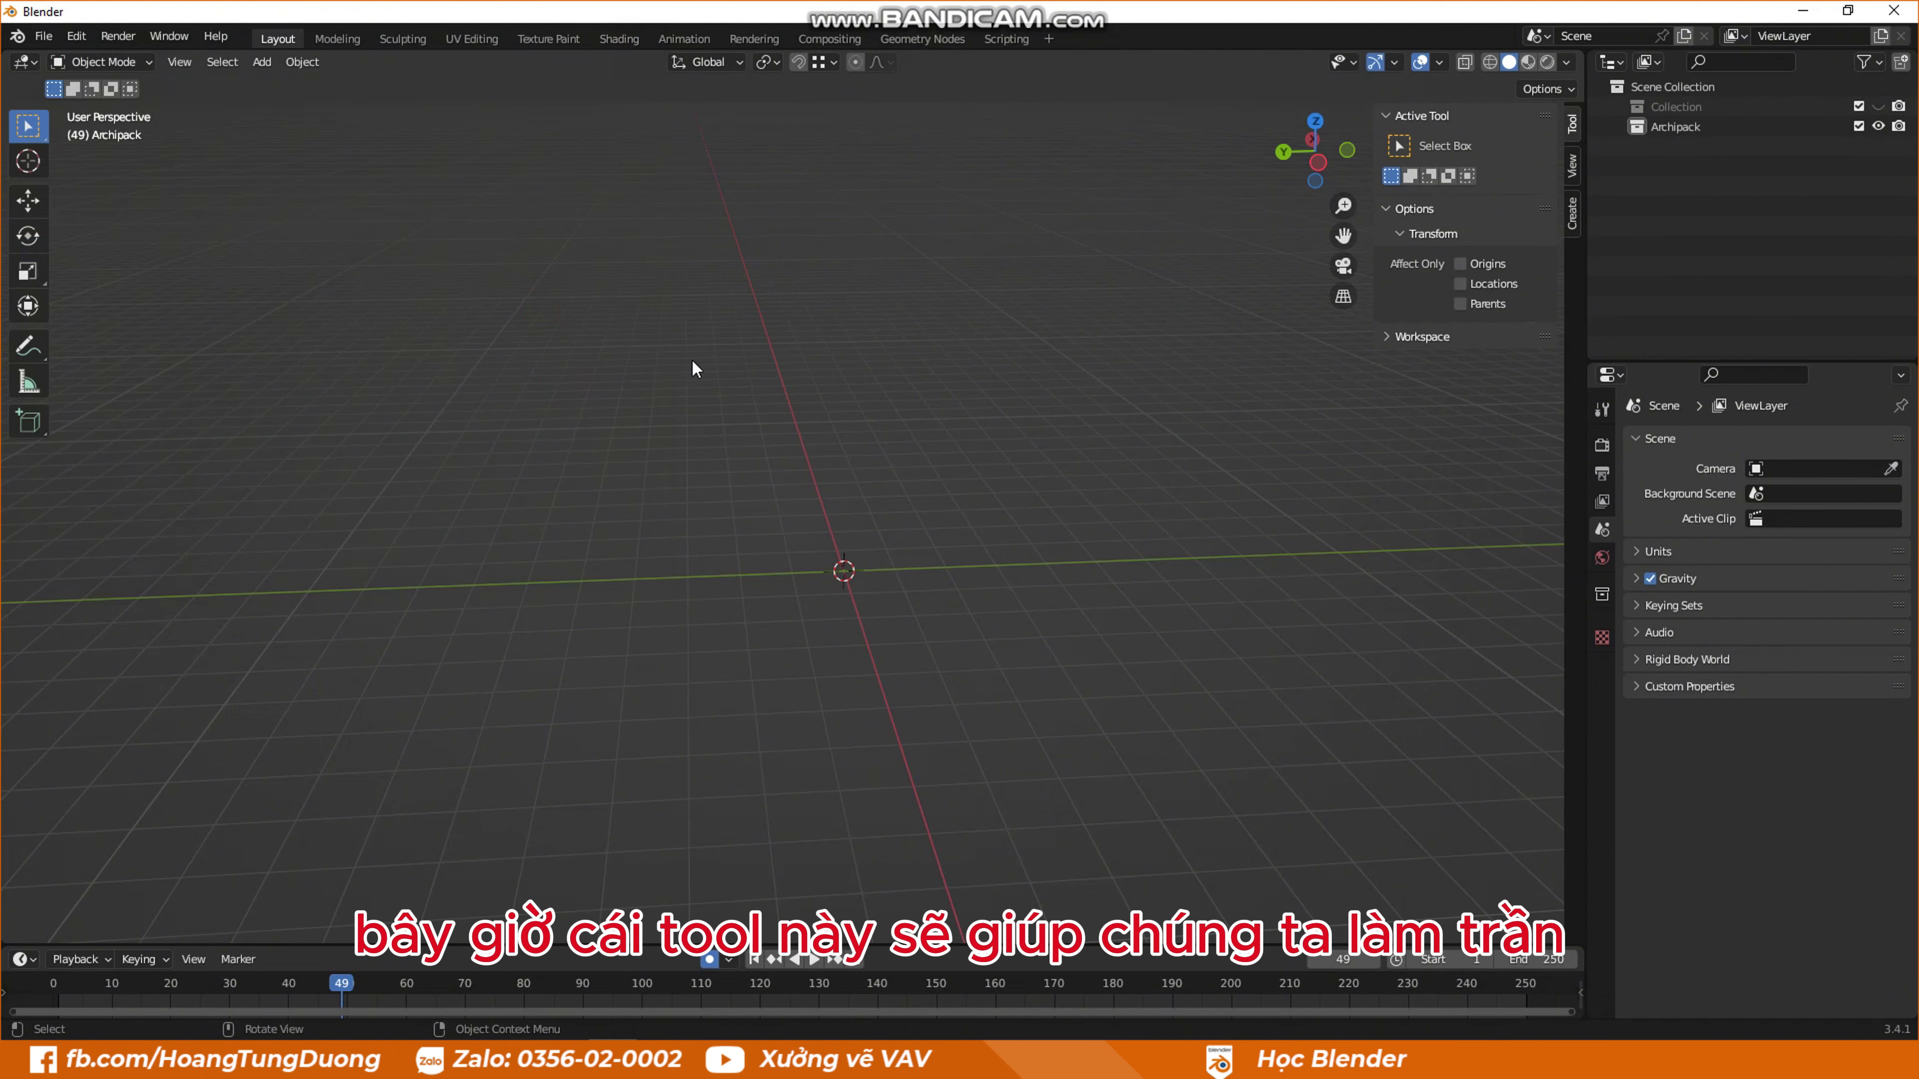
# - Add a default Archipack wall (2 m × 2.7 m × 0.2 m) at the scene origin
pyautogui.moveTo(698, 364); pyautogui.dragTo(781, 377, button='middle')
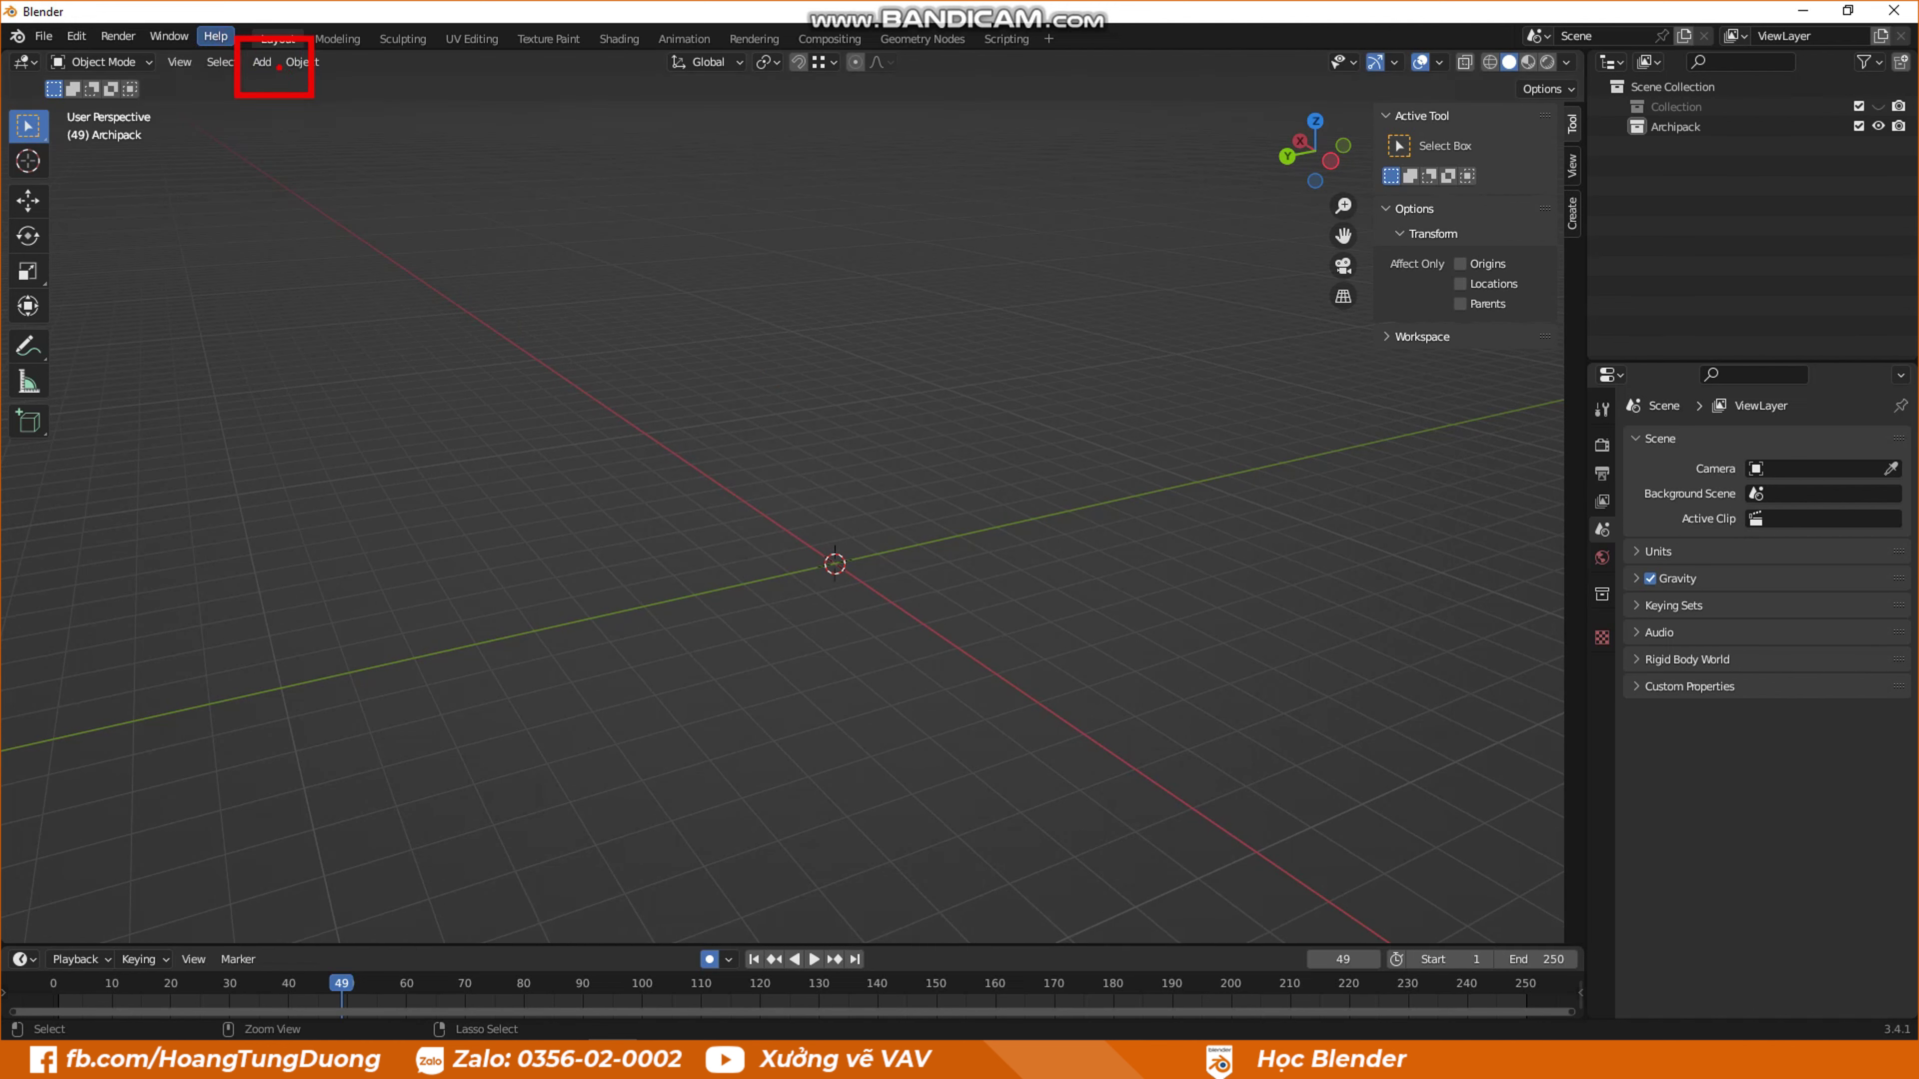
pyautogui.click(260, 62)
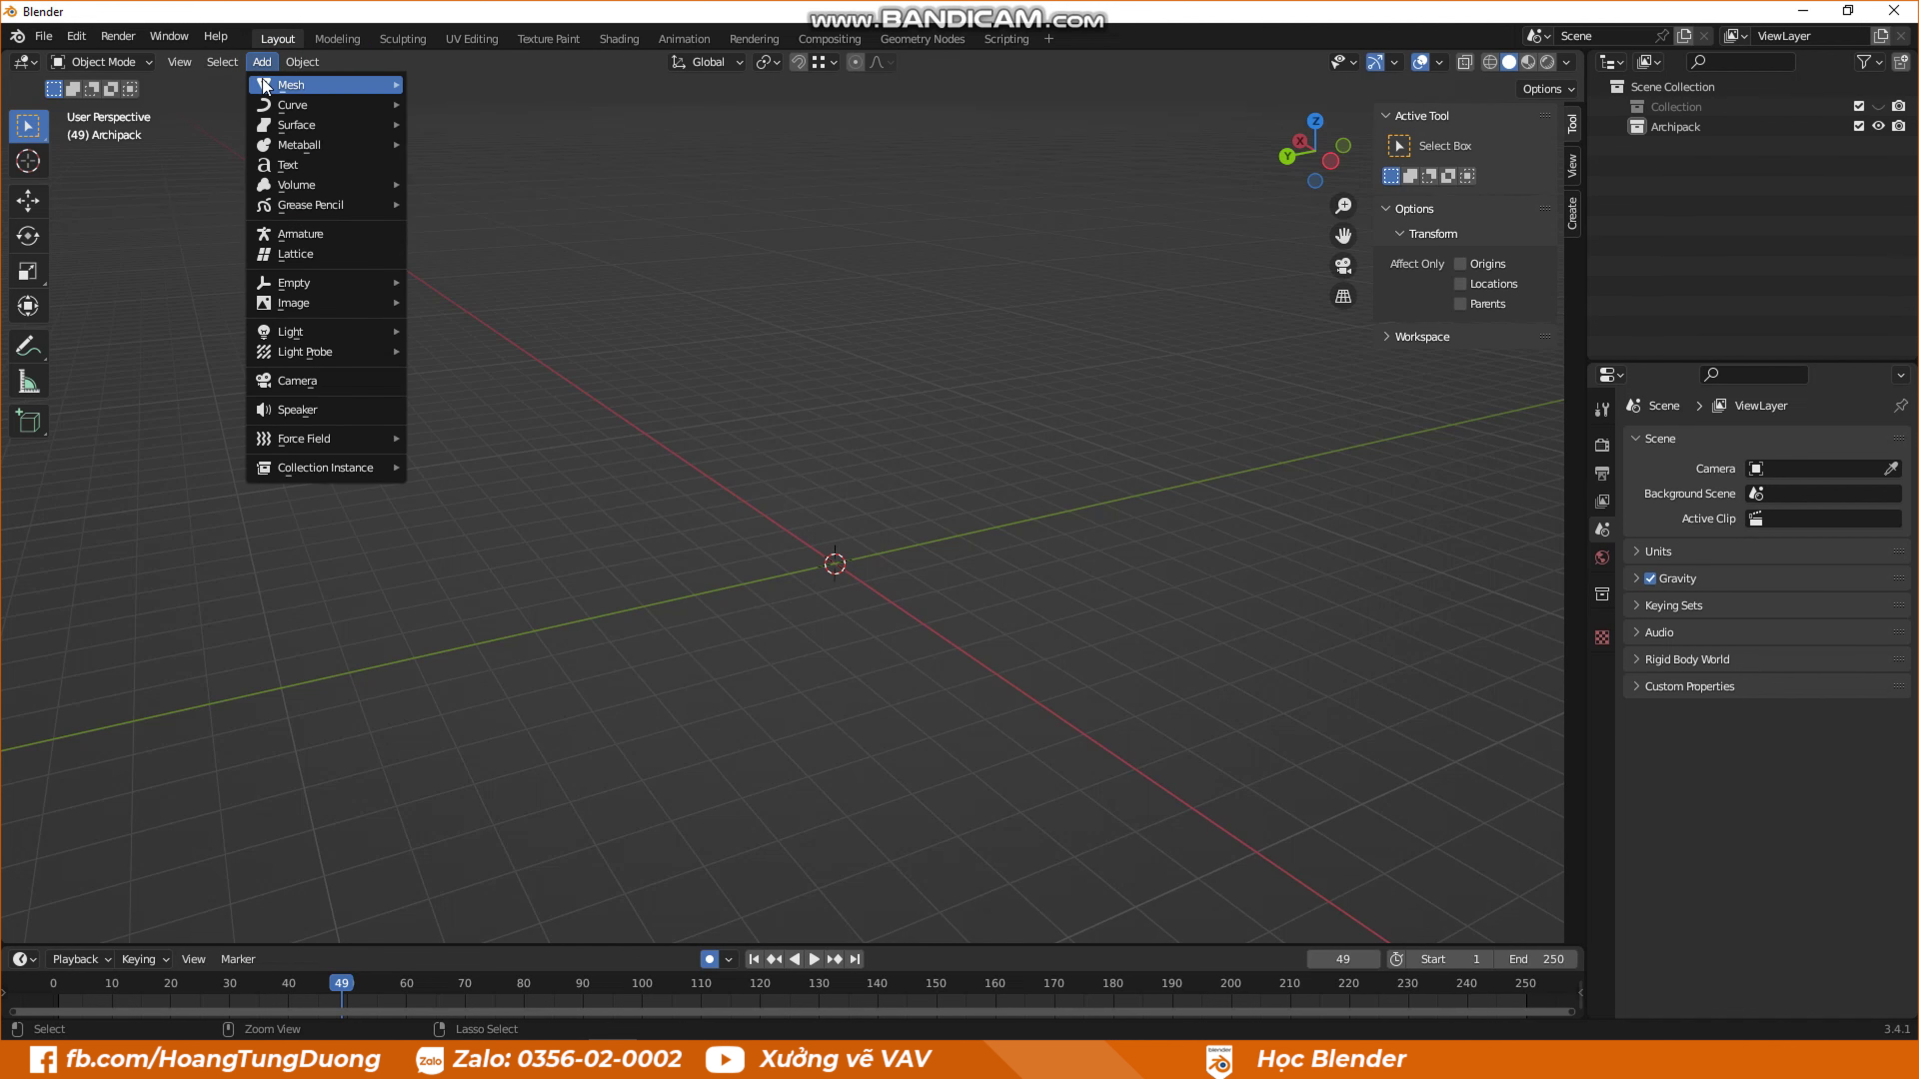
pyautogui.moveTo(388, 290)
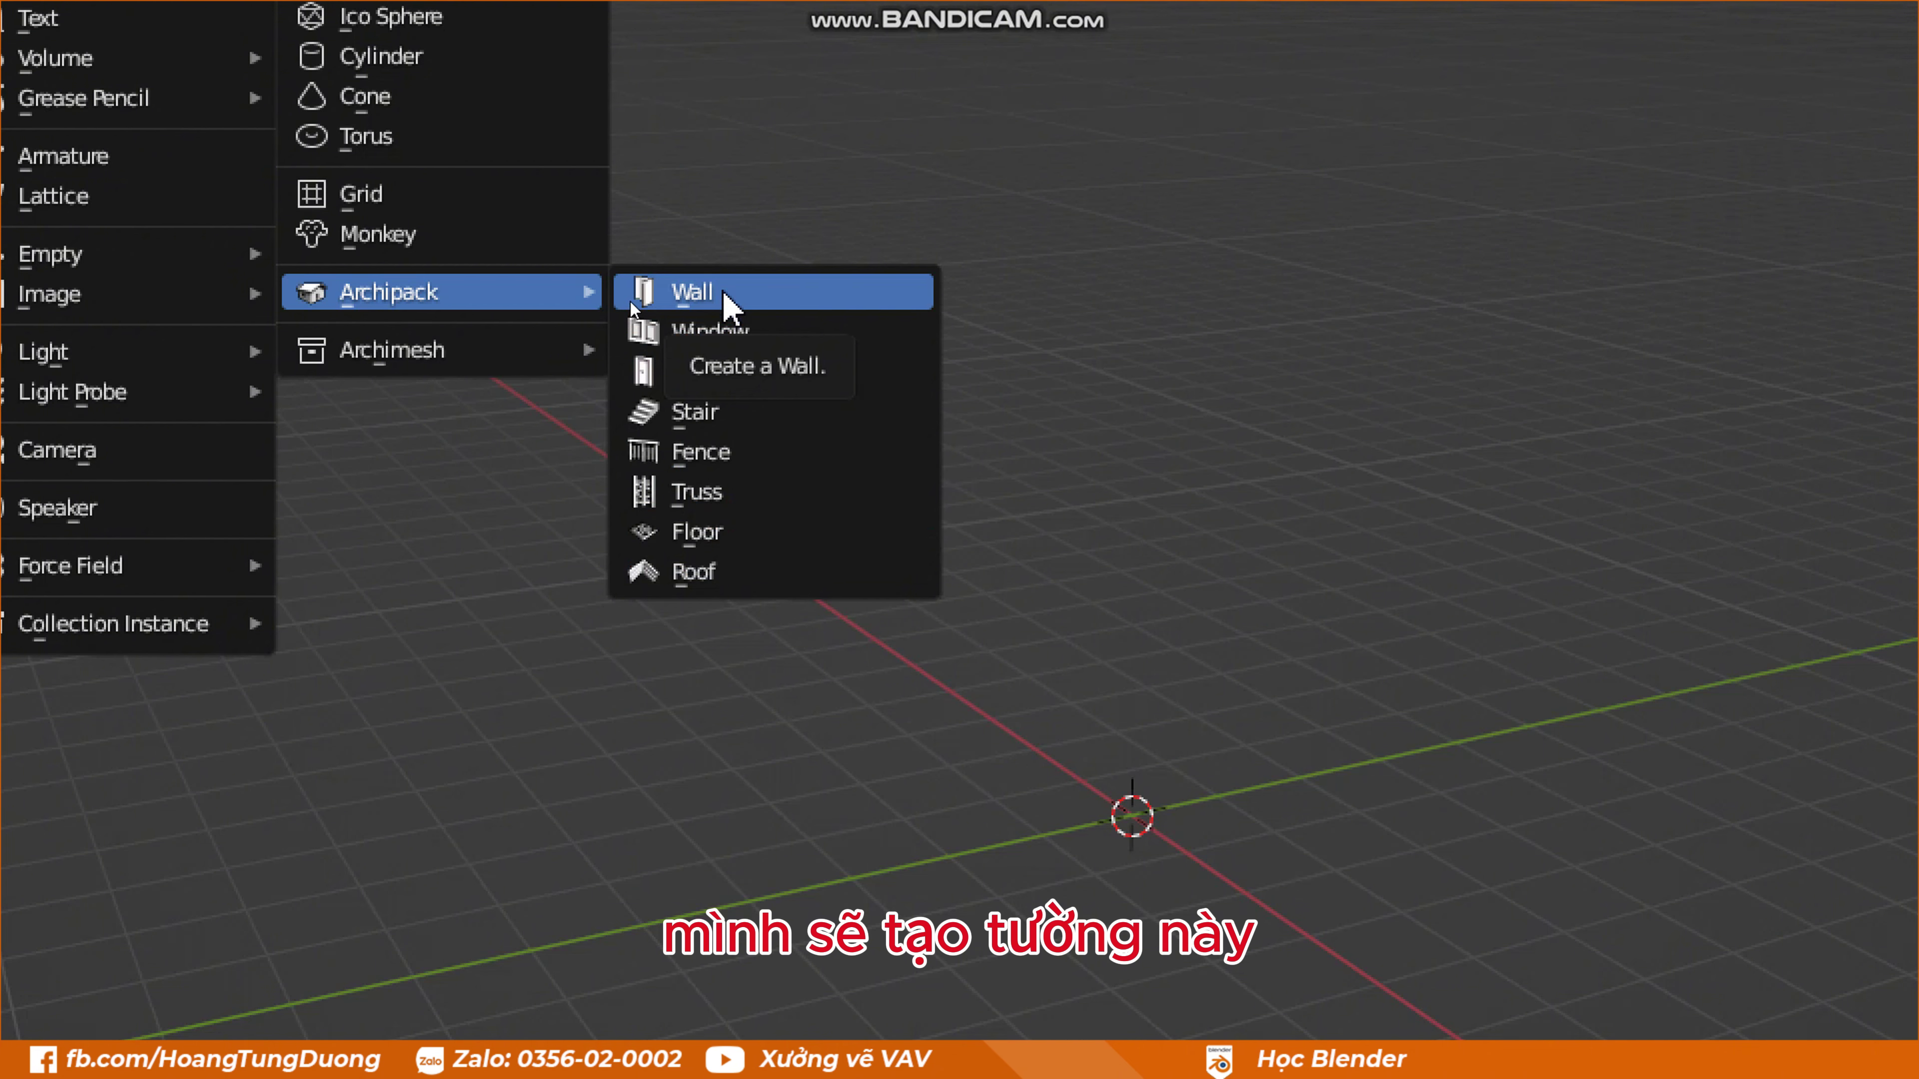
pyautogui.click(629, 301)
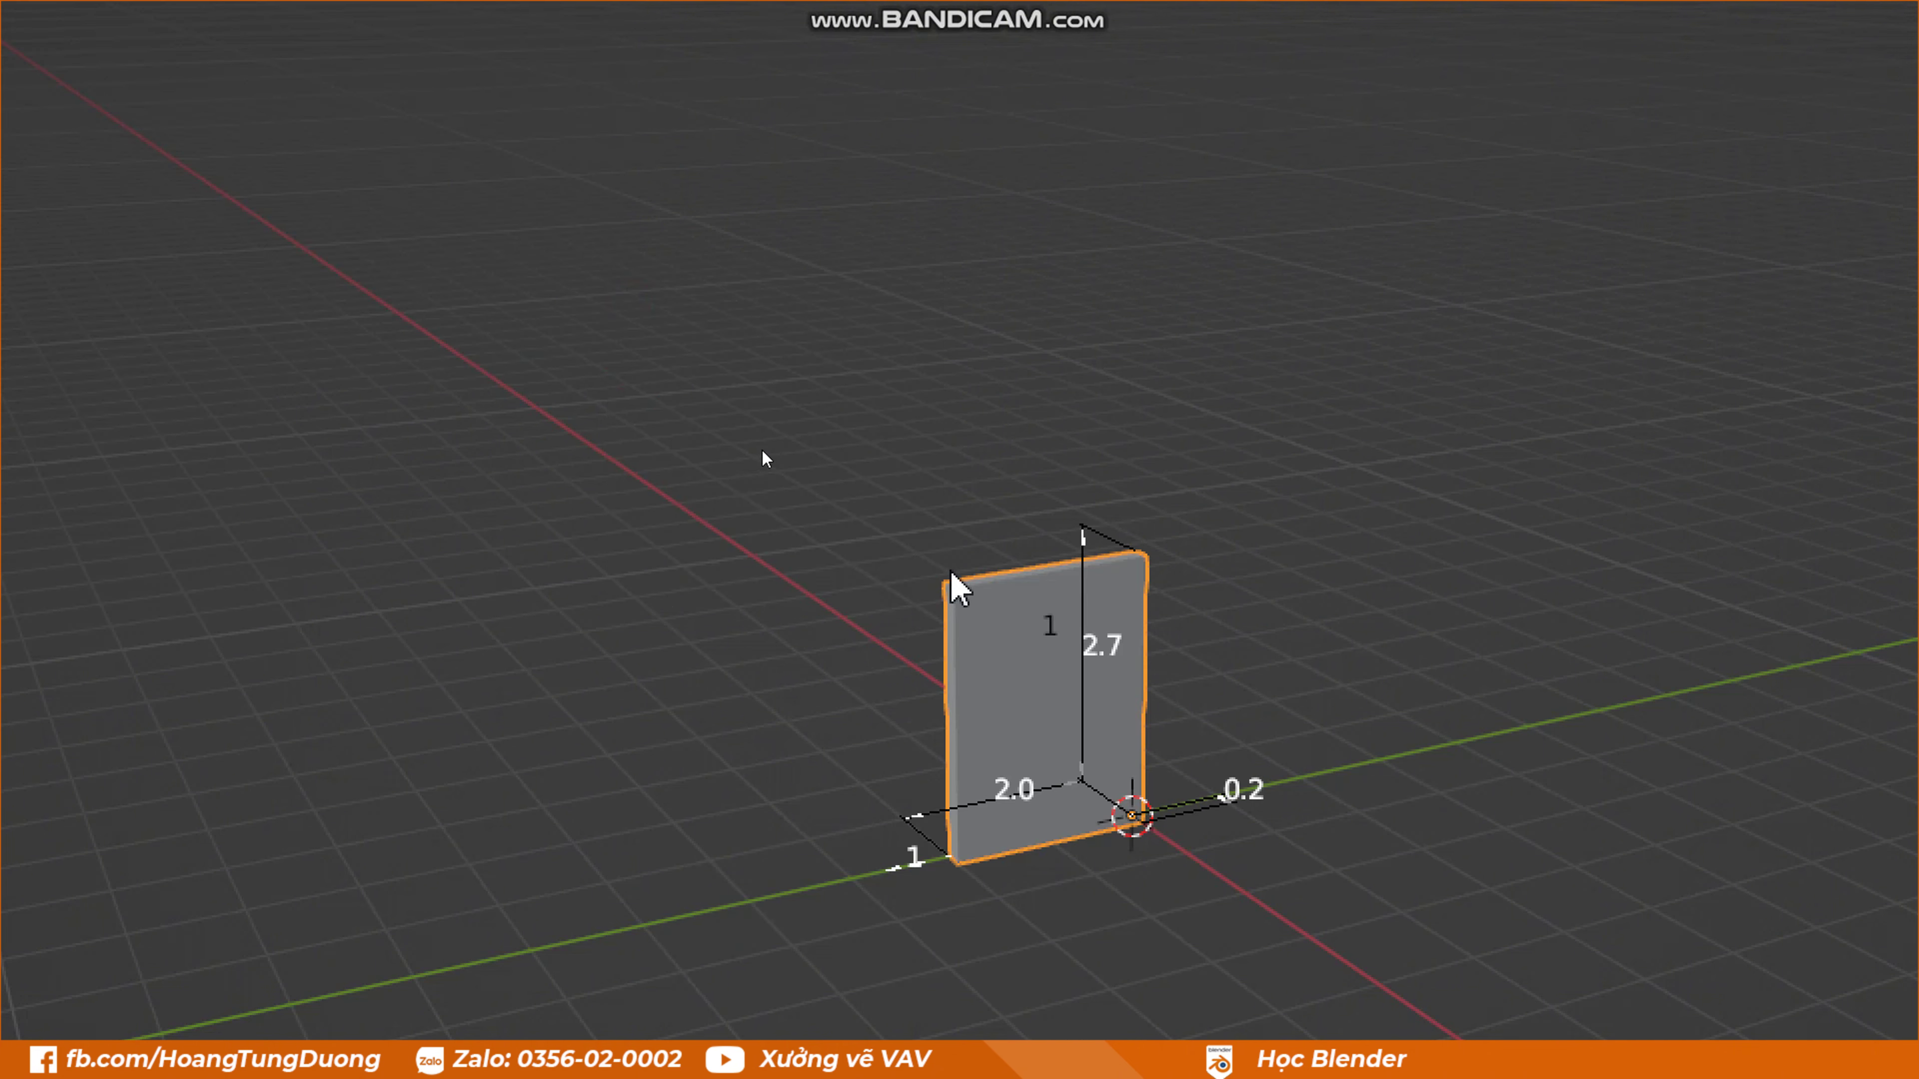
pyautogui.moveTo(769, 457)
pyautogui.mouseDown(button='middle')
pyautogui.moveTo(970, 451)
pyautogui.moveTo(901, 463)
pyautogui.mouseUp(button='middle')
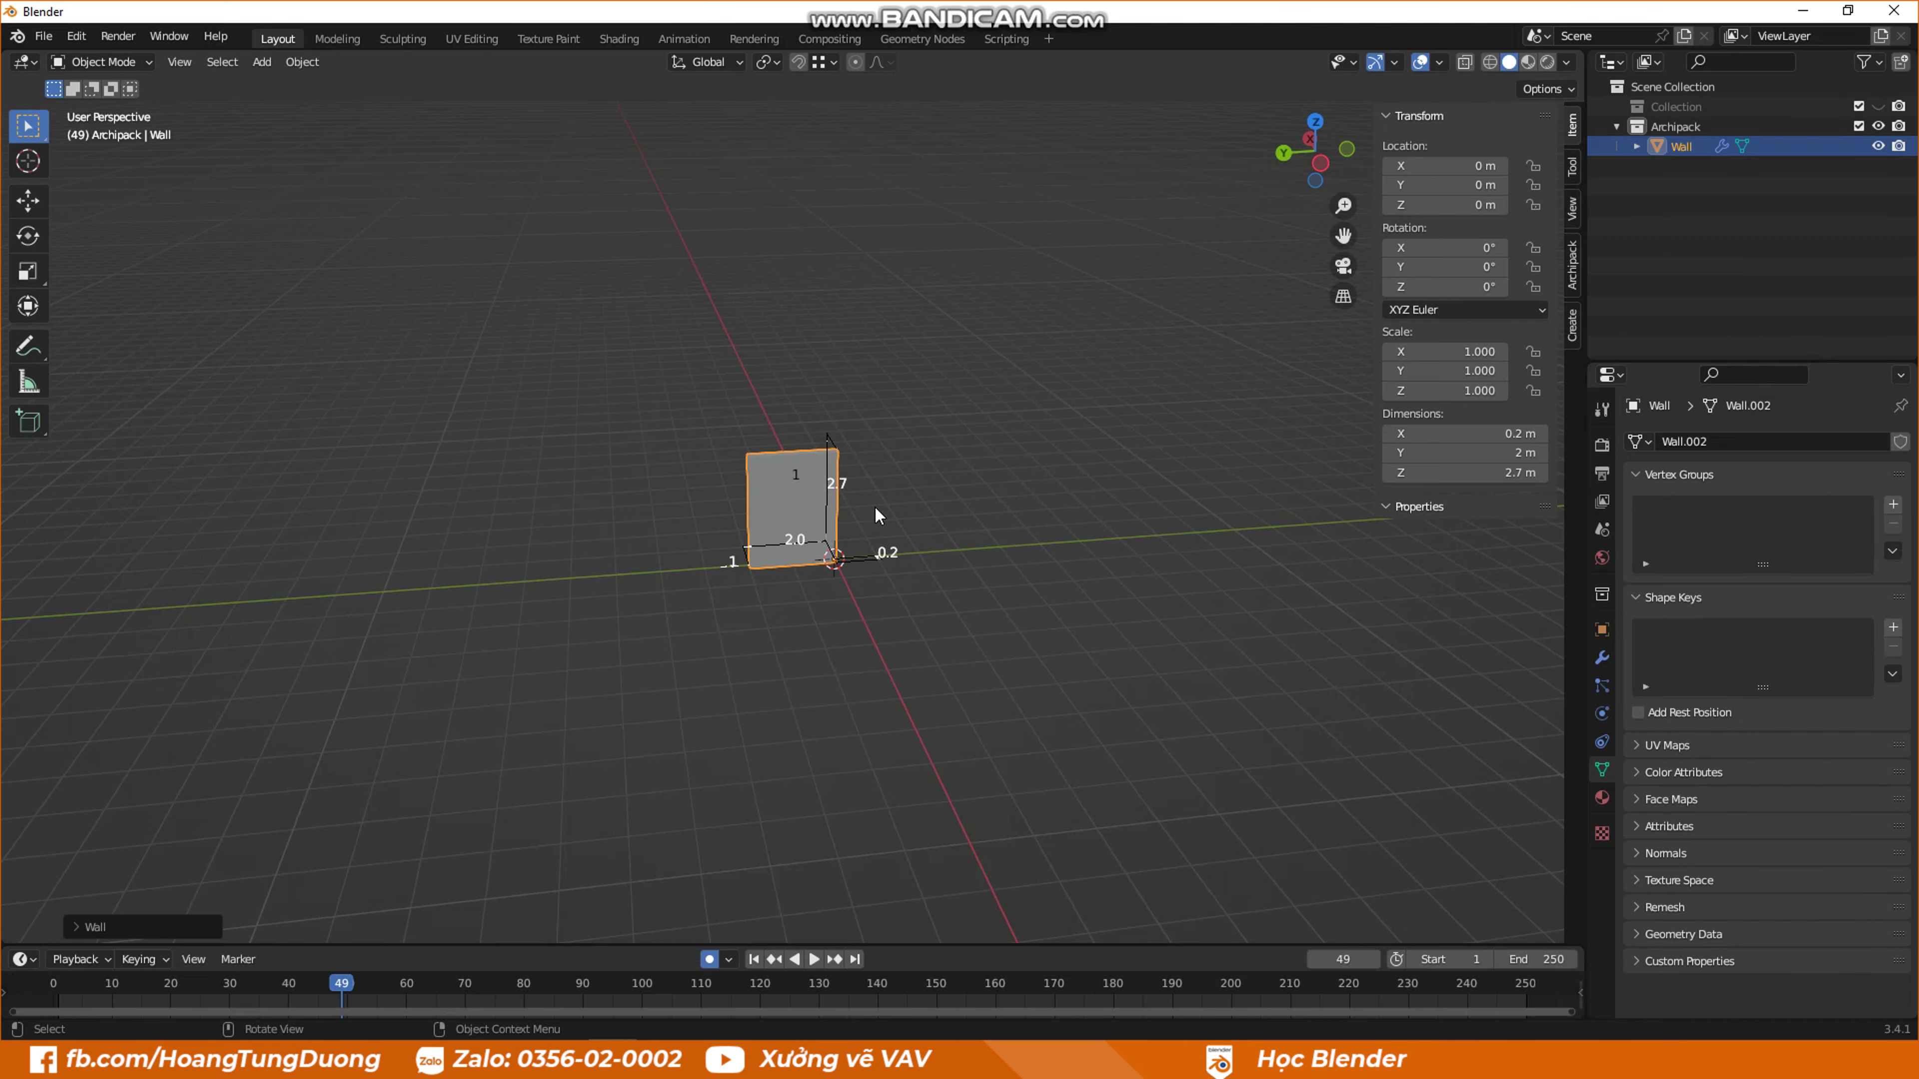
# - Set the wall length to 15 m and height to 3.7 m
pyautogui.click(799, 540)
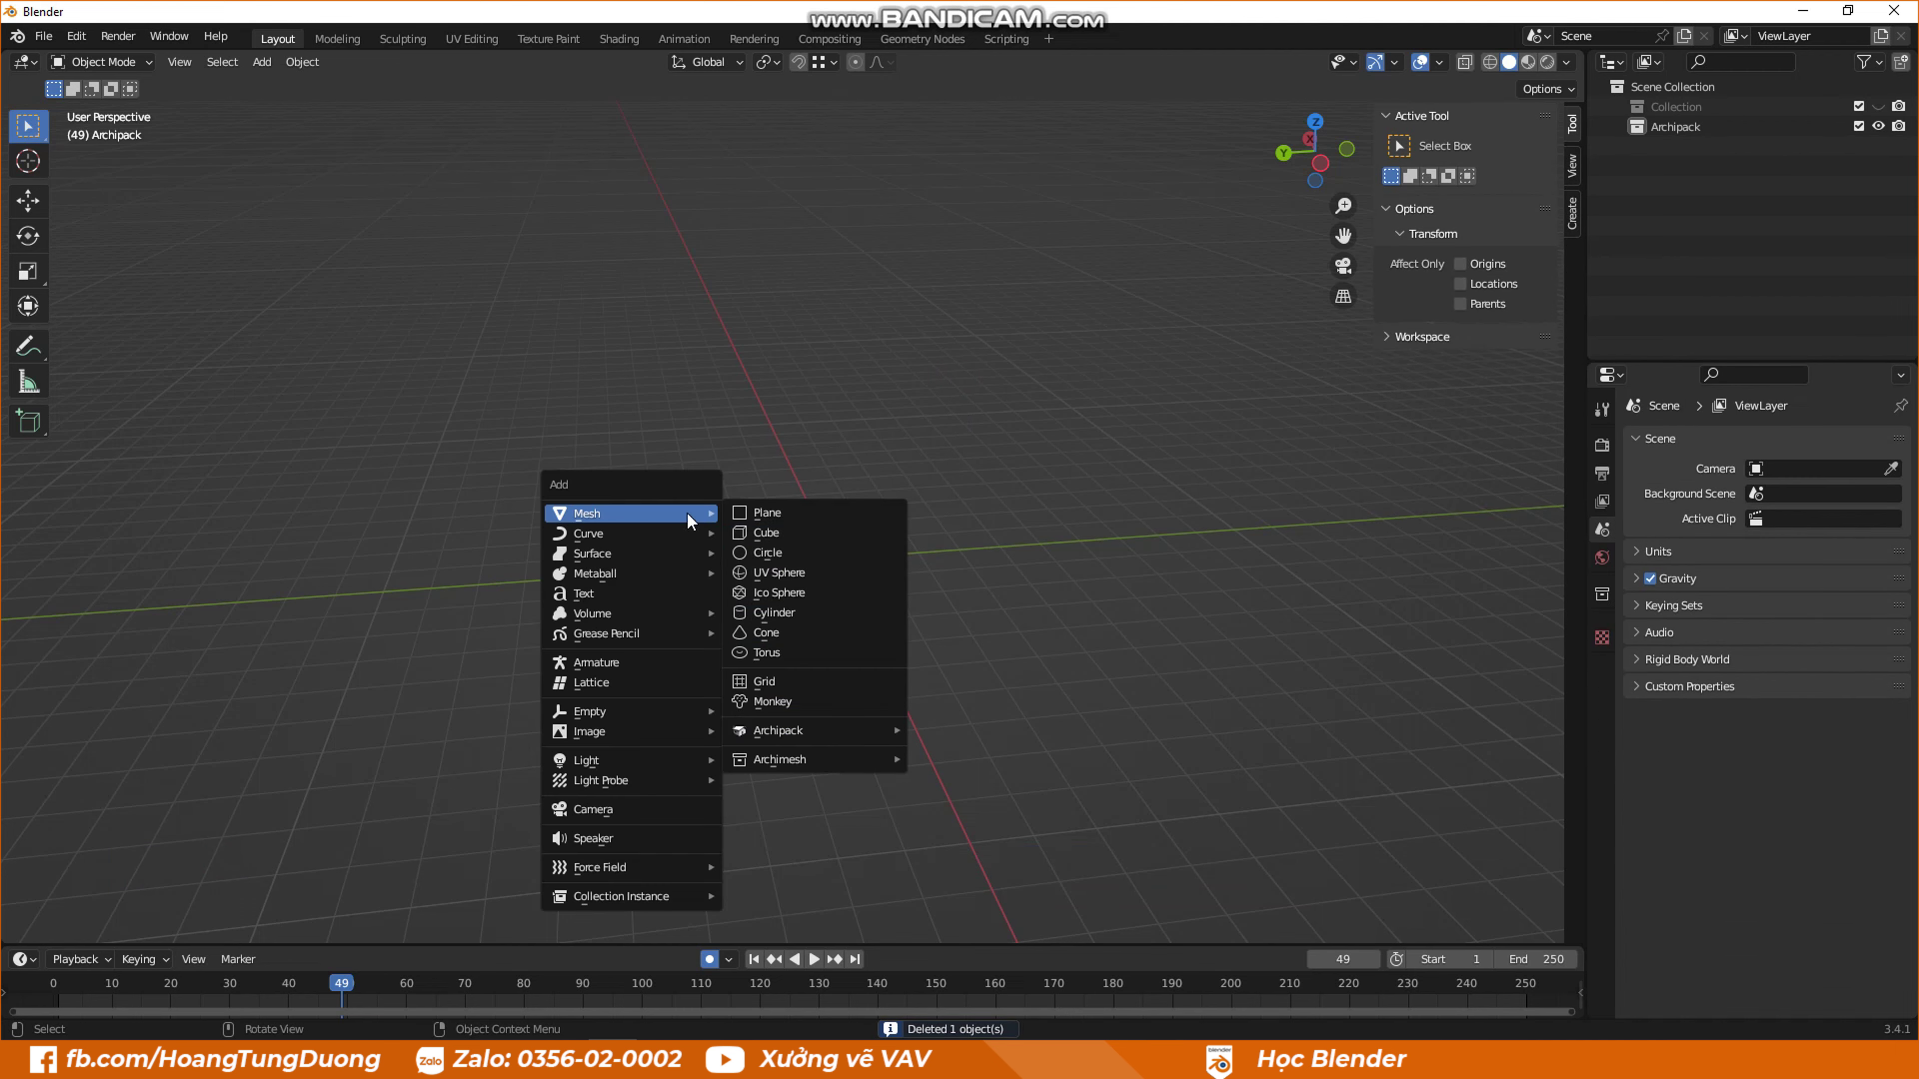
pyautogui.click(799, 541)
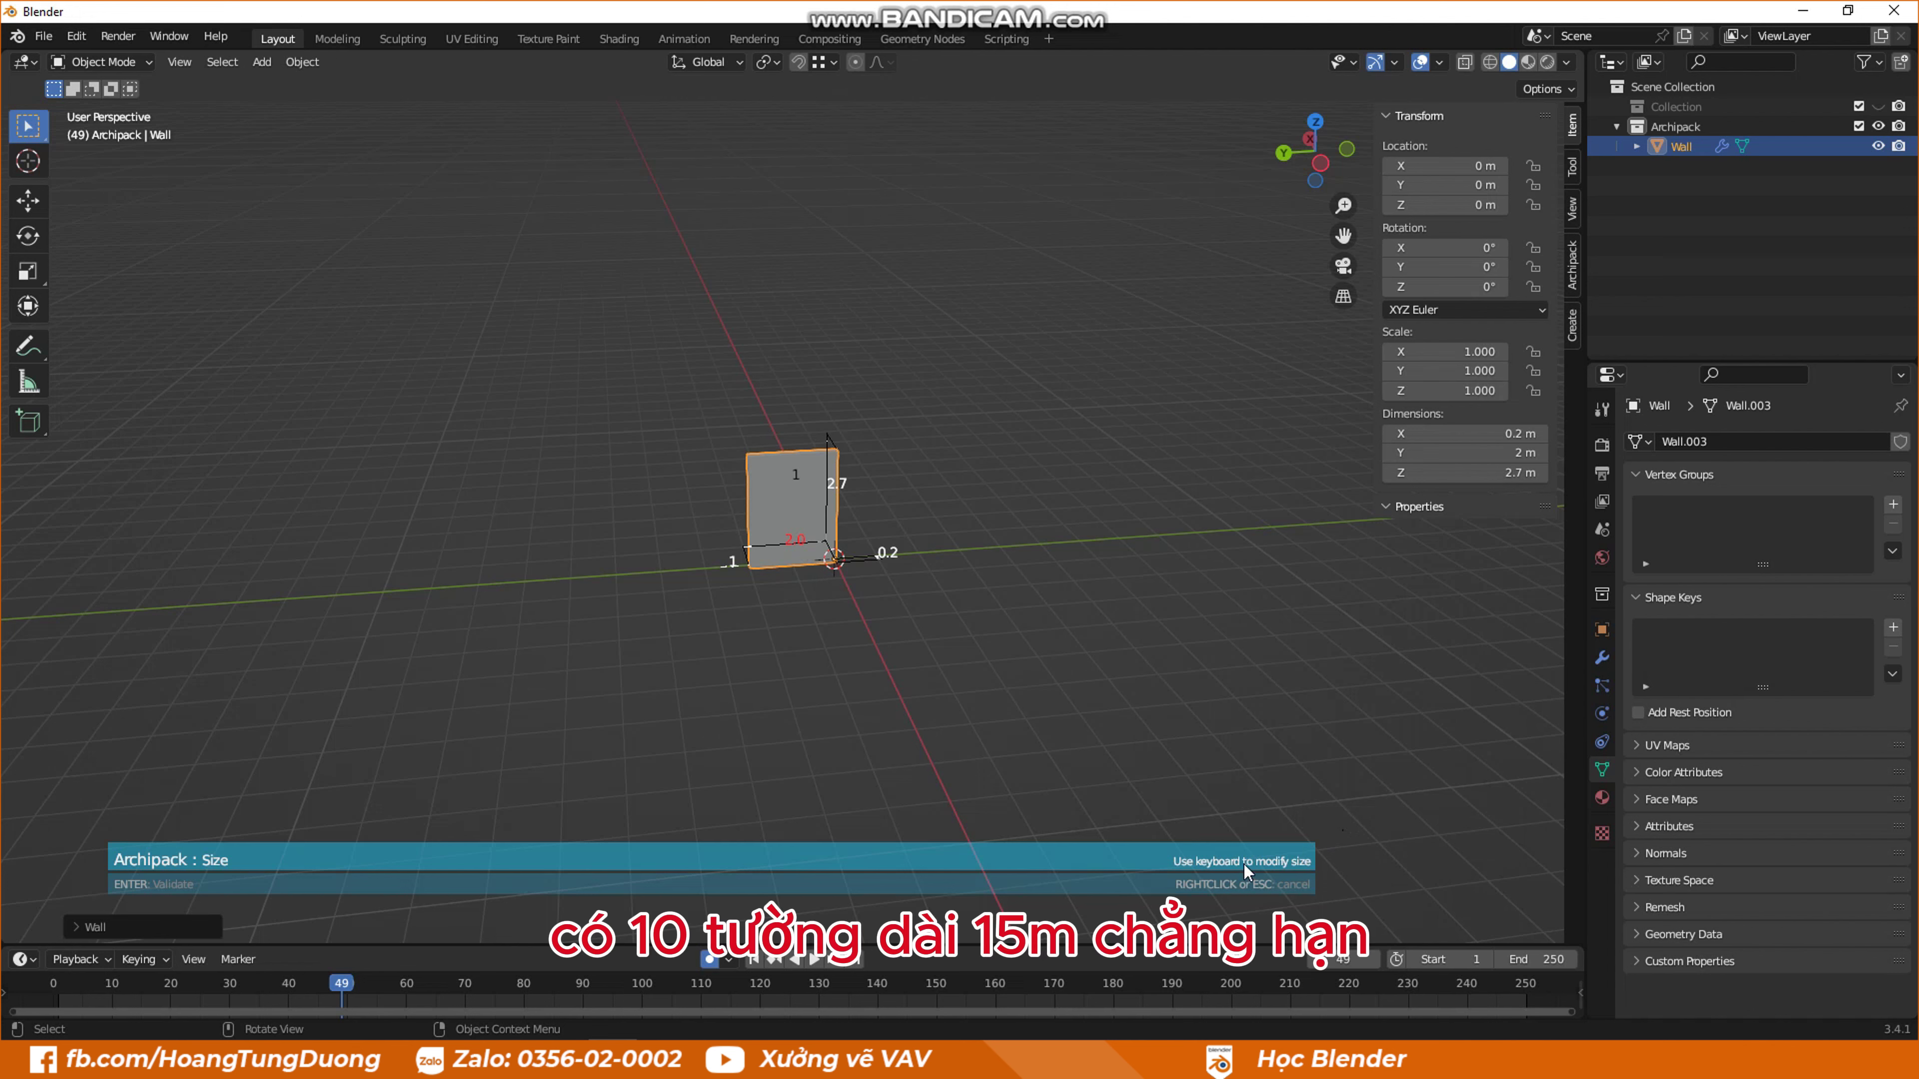
pyautogui.write('15')
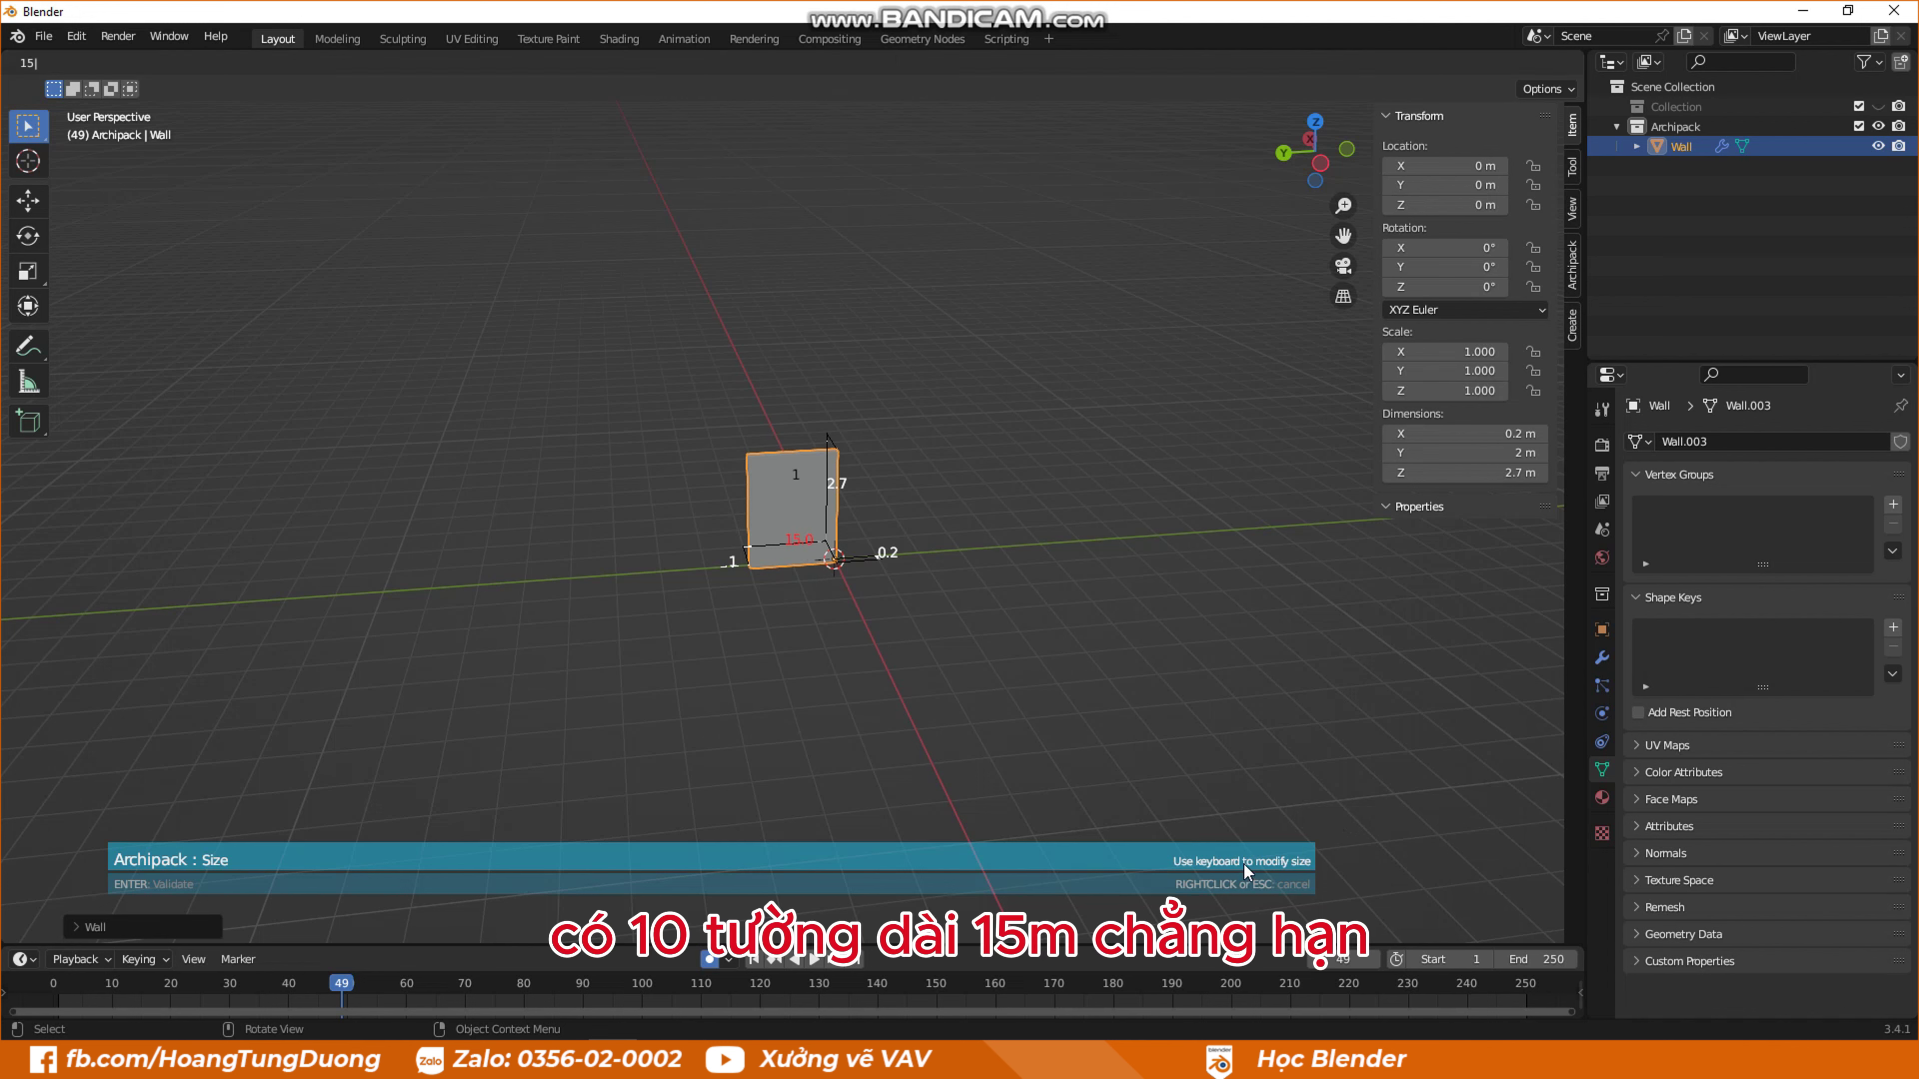
pyautogui.press('Return')
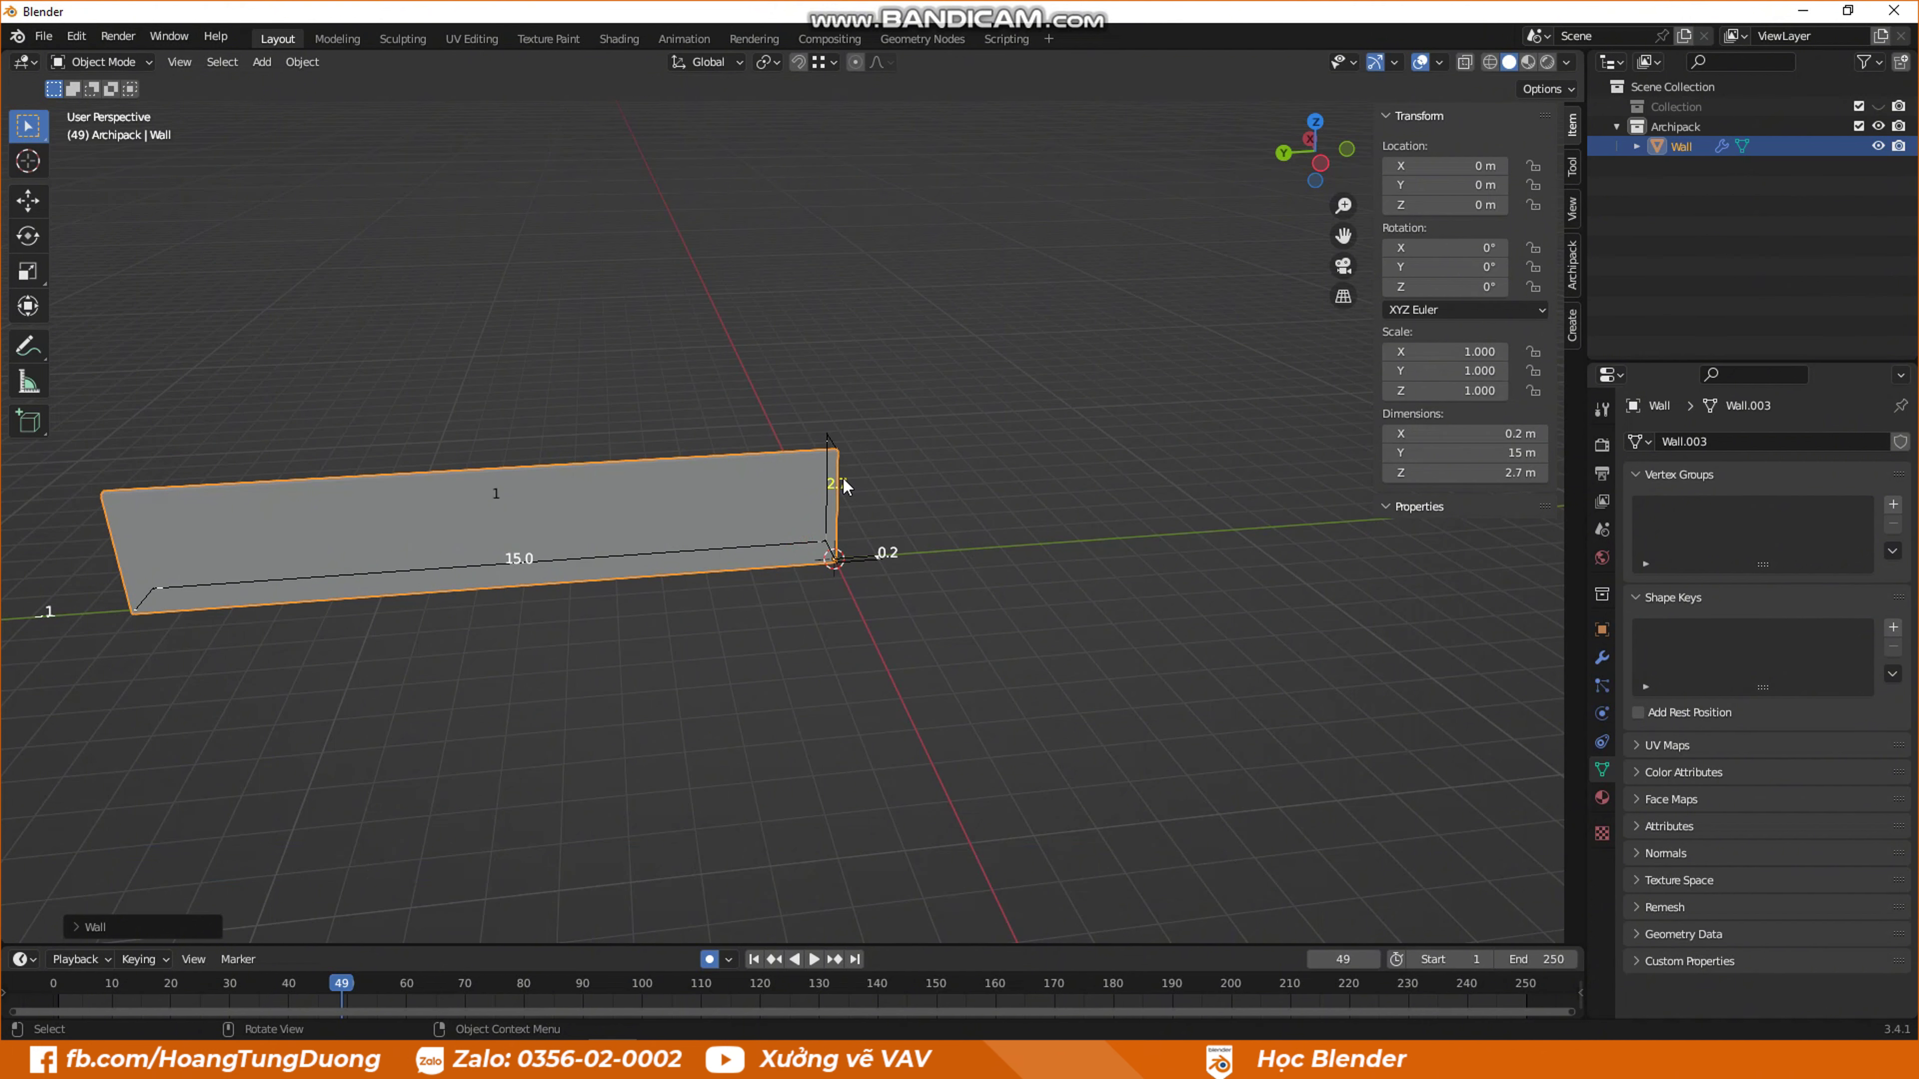
pyautogui.click(843, 480)
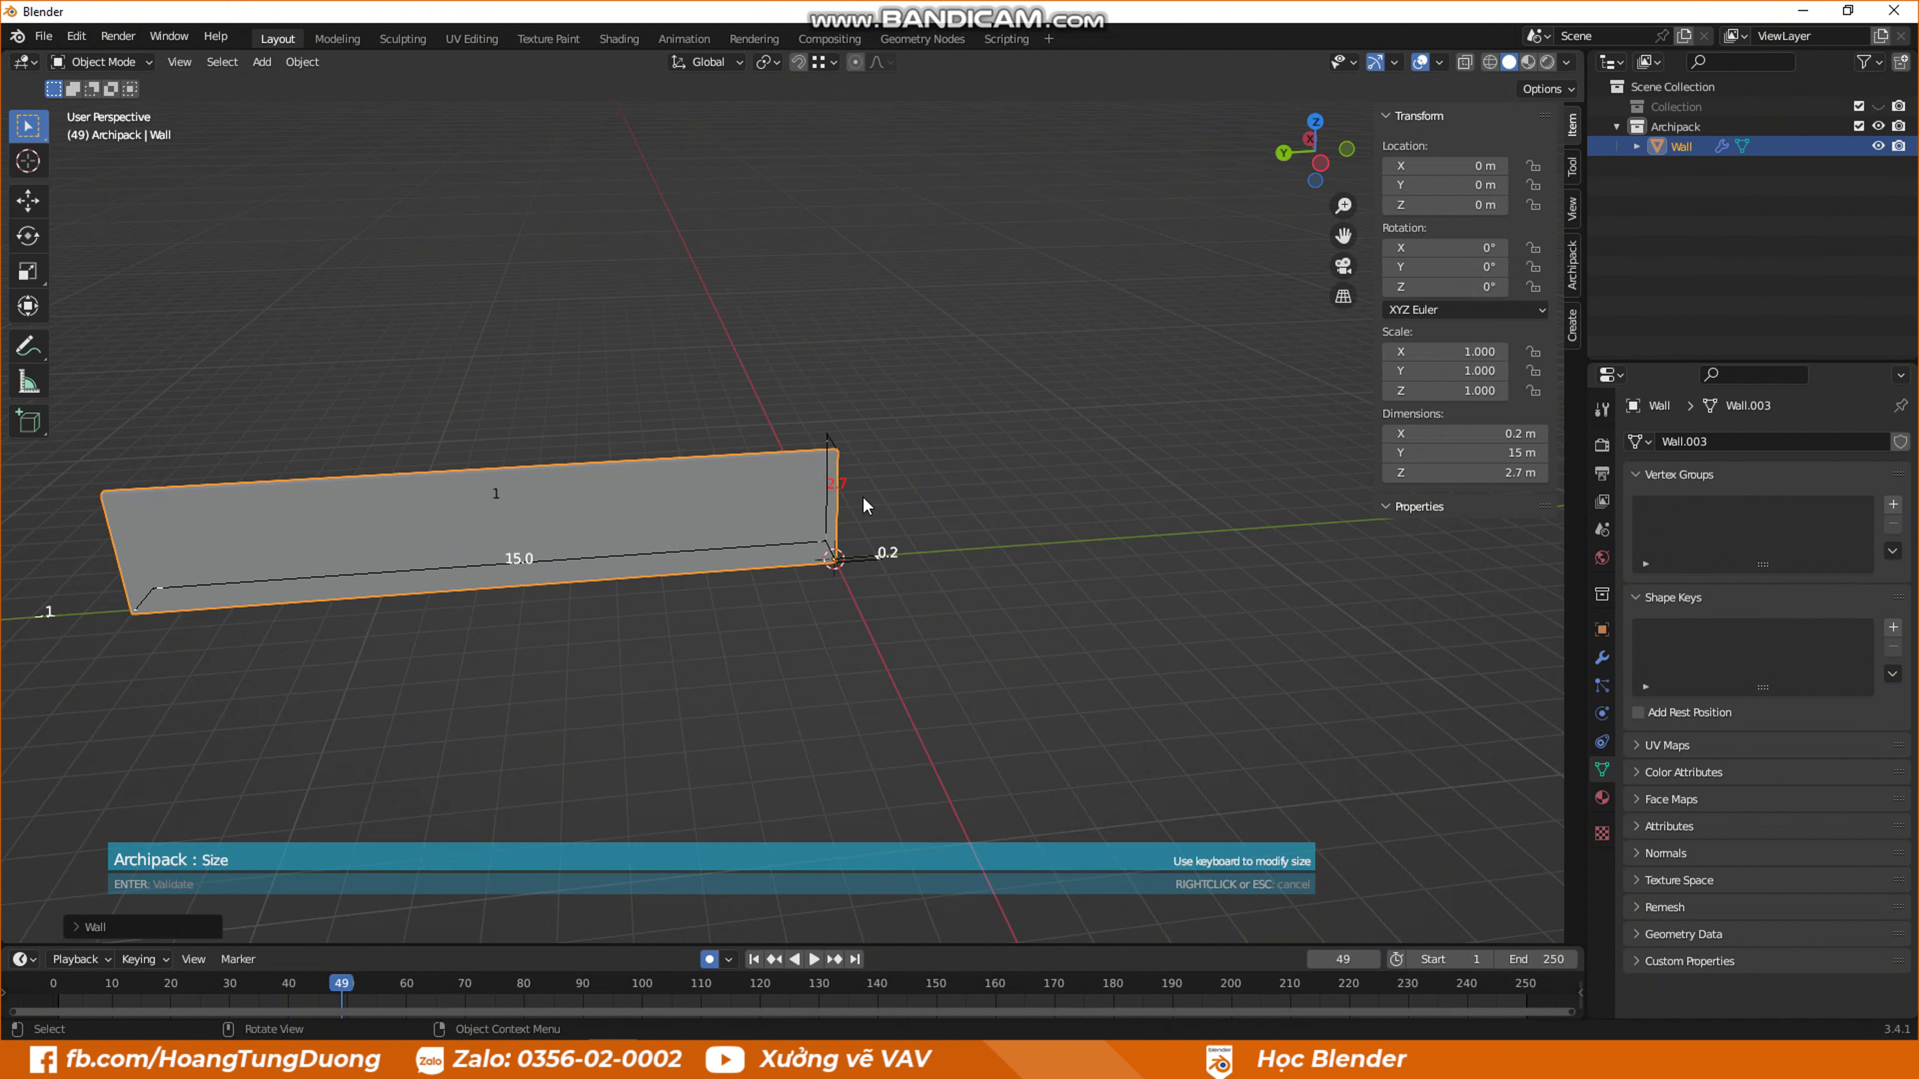
pyautogui.write('3.7')
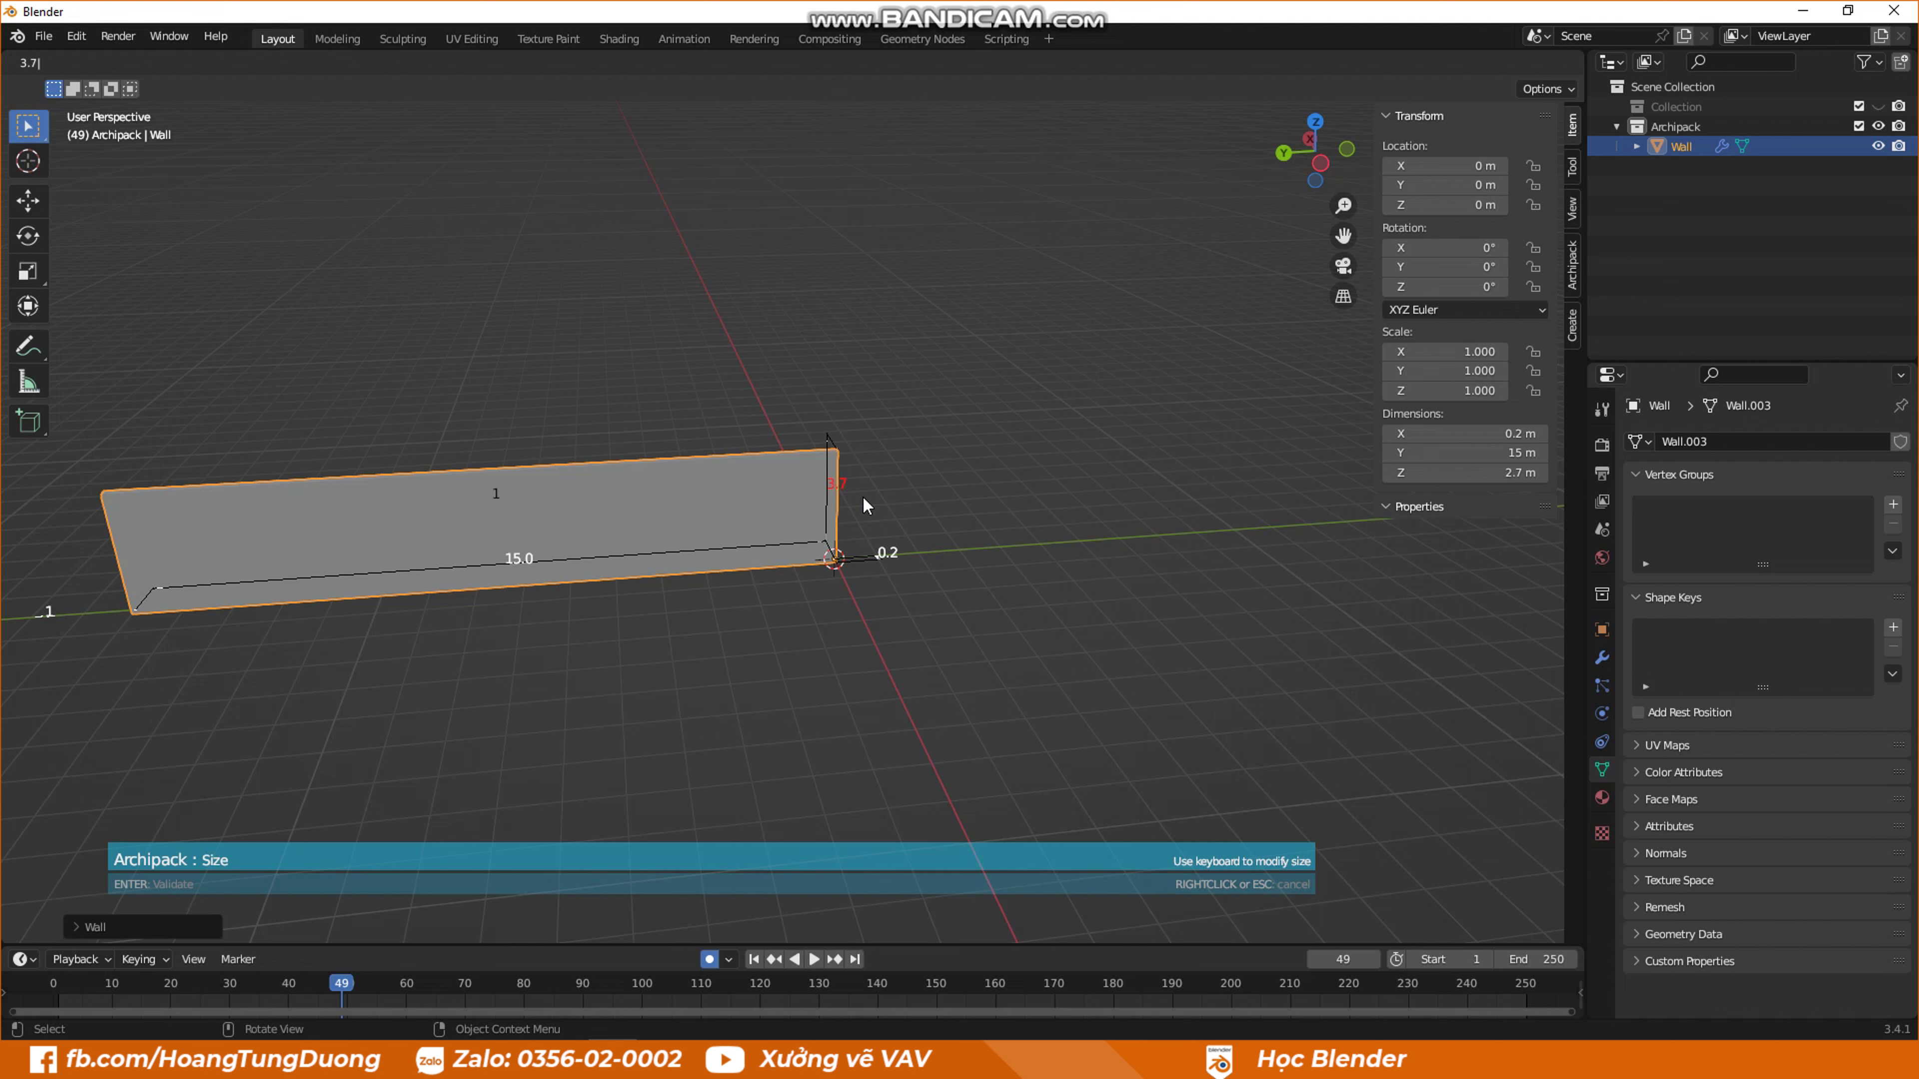
pyautogui.press('Return')
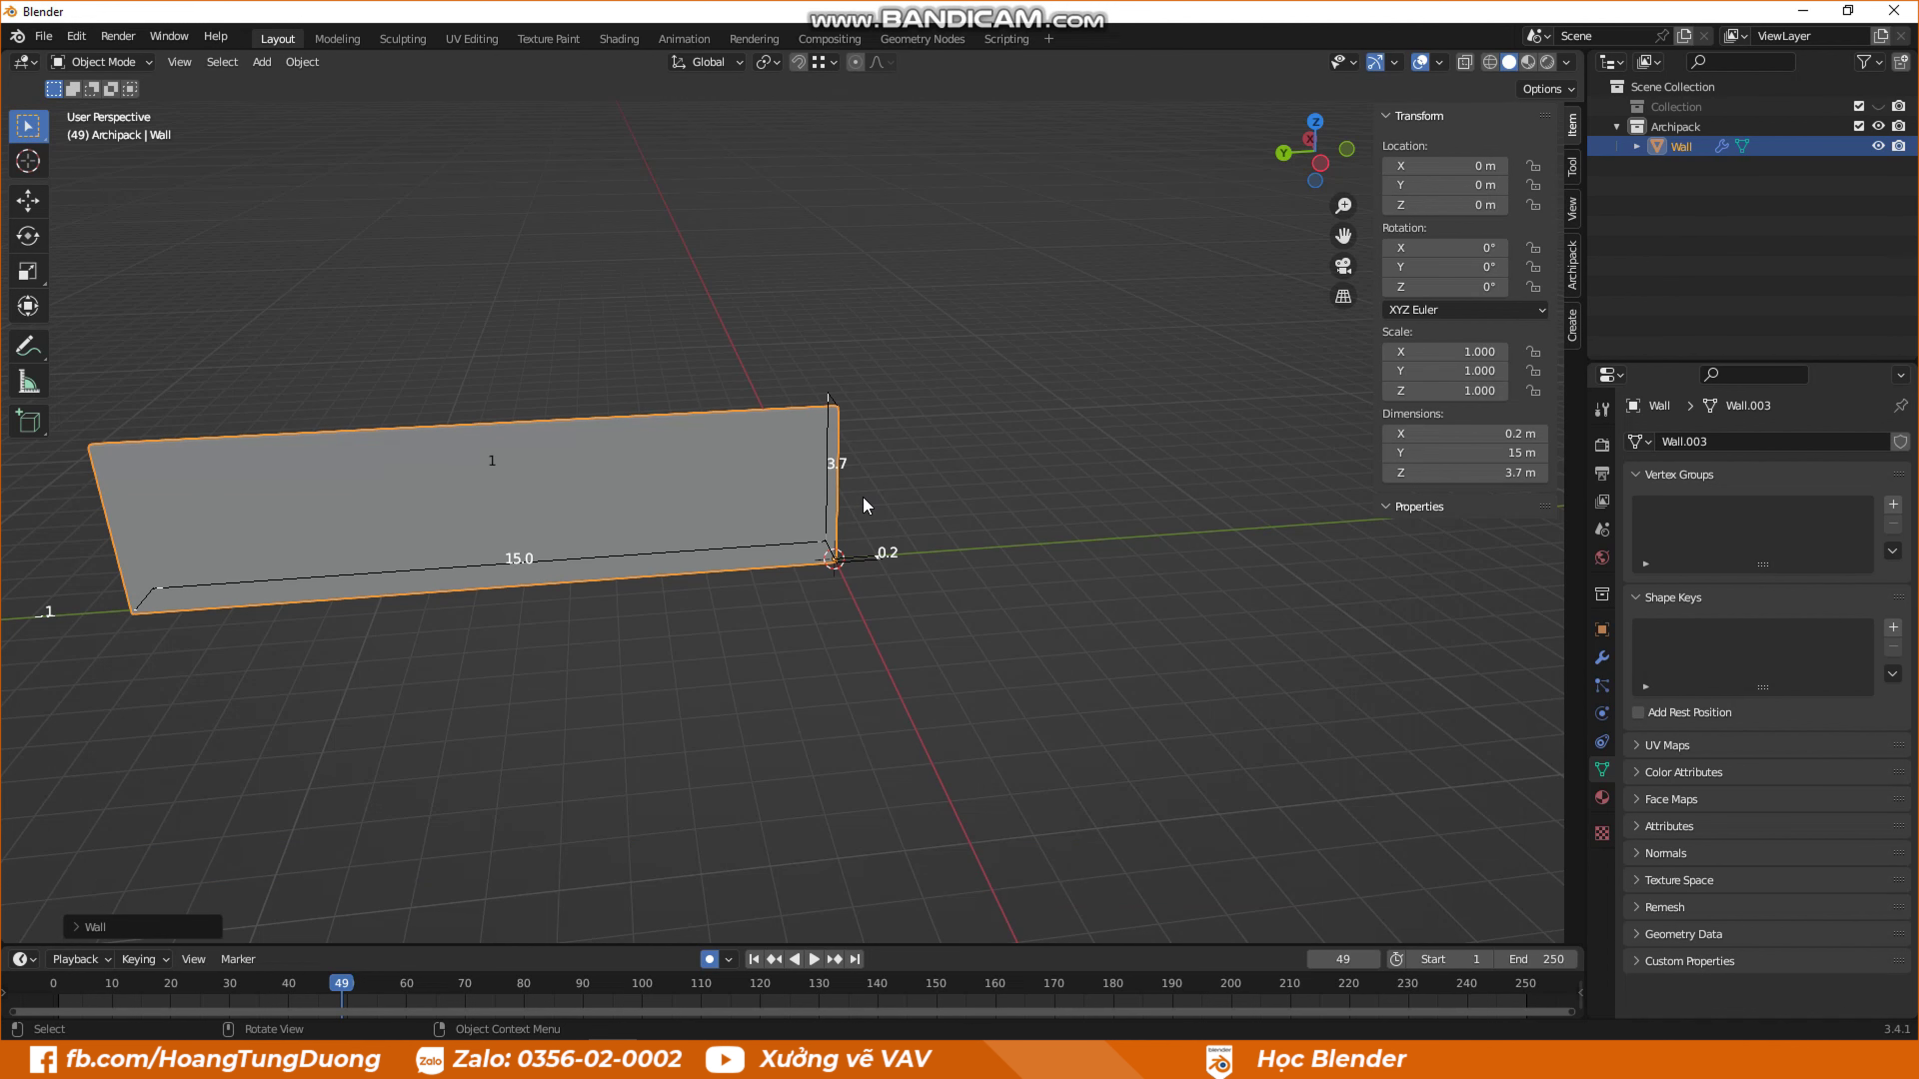
# - Set the wall thickness to 0.1 m, then orbit and deselect the wall
pyautogui.click(892, 554)
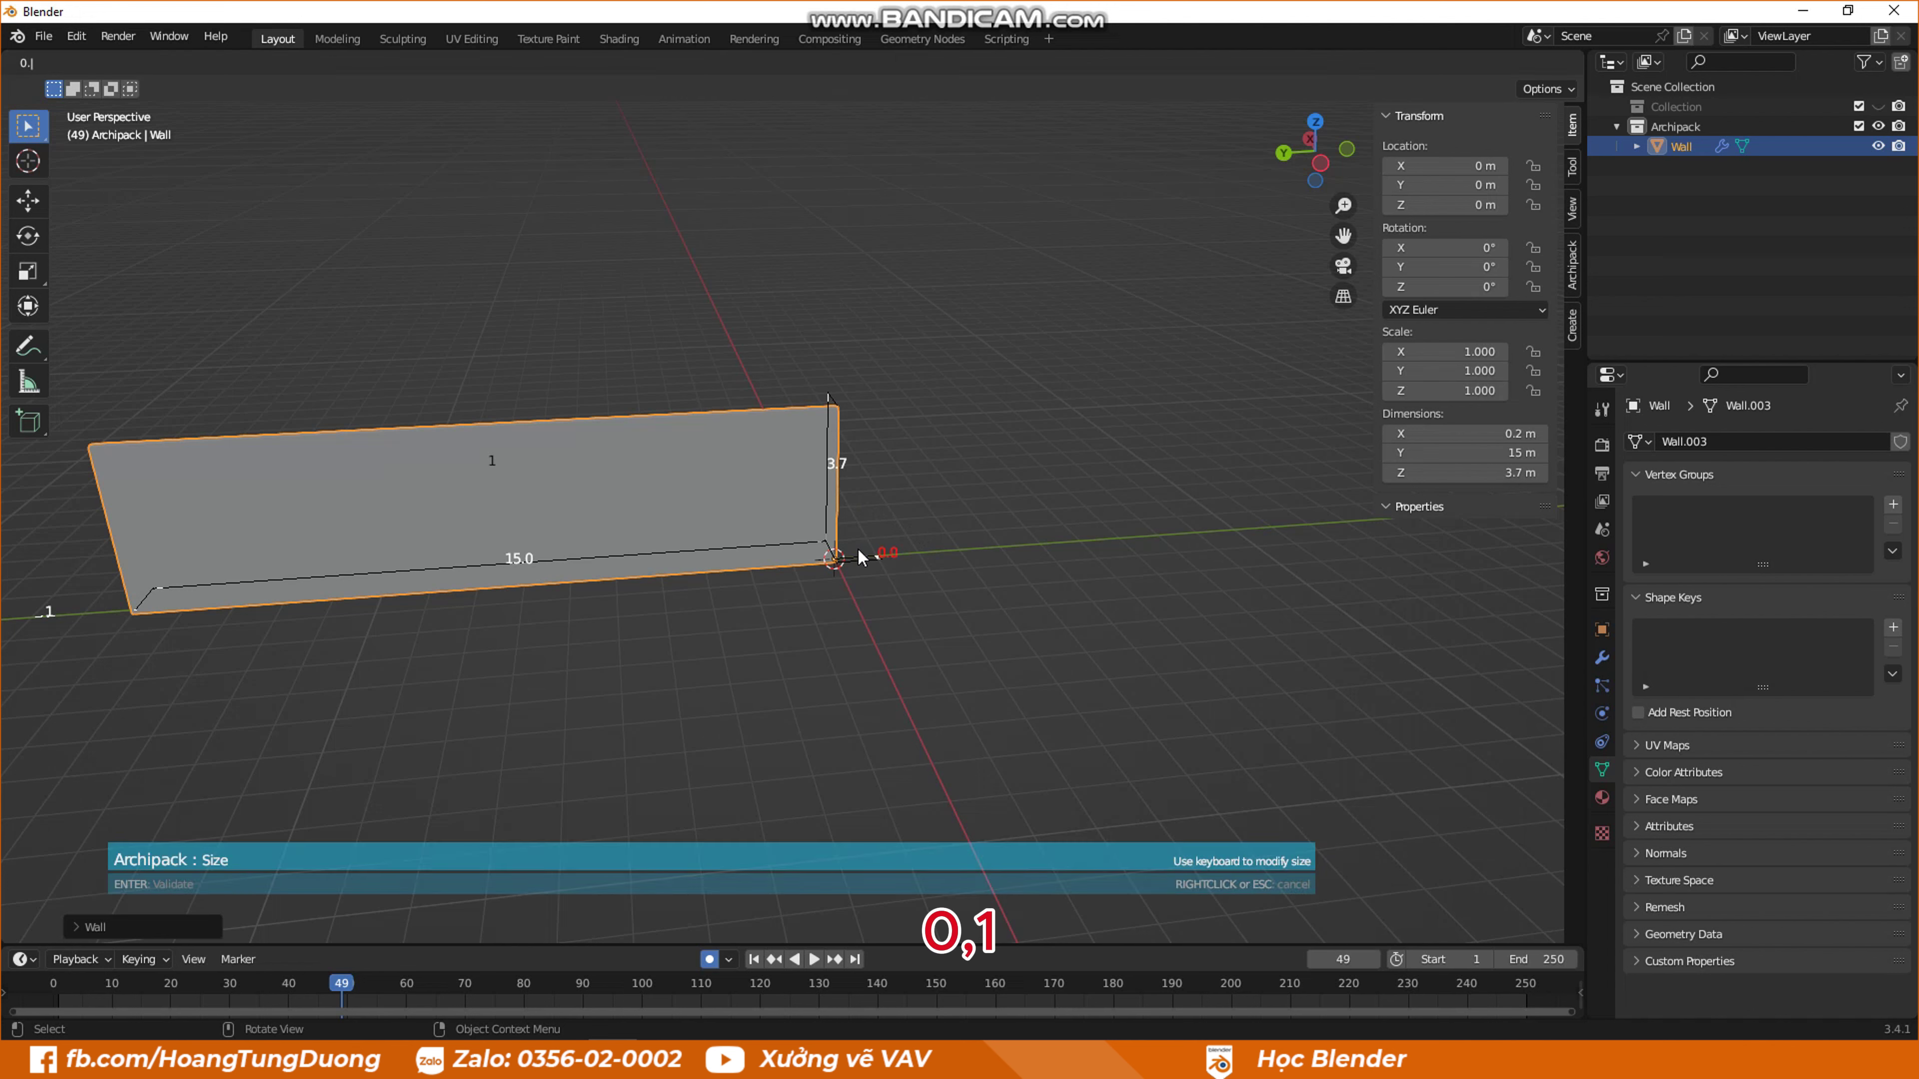
pyautogui.write('0.1')
pyautogui.press('Return')
pyautogui.moveTo(71, 606)
pyautogui.mouseDown(button='middle')
pyautogui.moveTo(231, 578)
pyautogui.moveTo(52, 625)
pyautogui.moveTo(655, 531)
pyautogui.moveTo(853, 322)
pyautogui.moveTo(775, 376)
pyautogui.moveTo(1008, 400)
pyautogui.moveTo(946, 382)
pyautogui.mouseUp(button='middle')
pyautogui.click(930, 403)
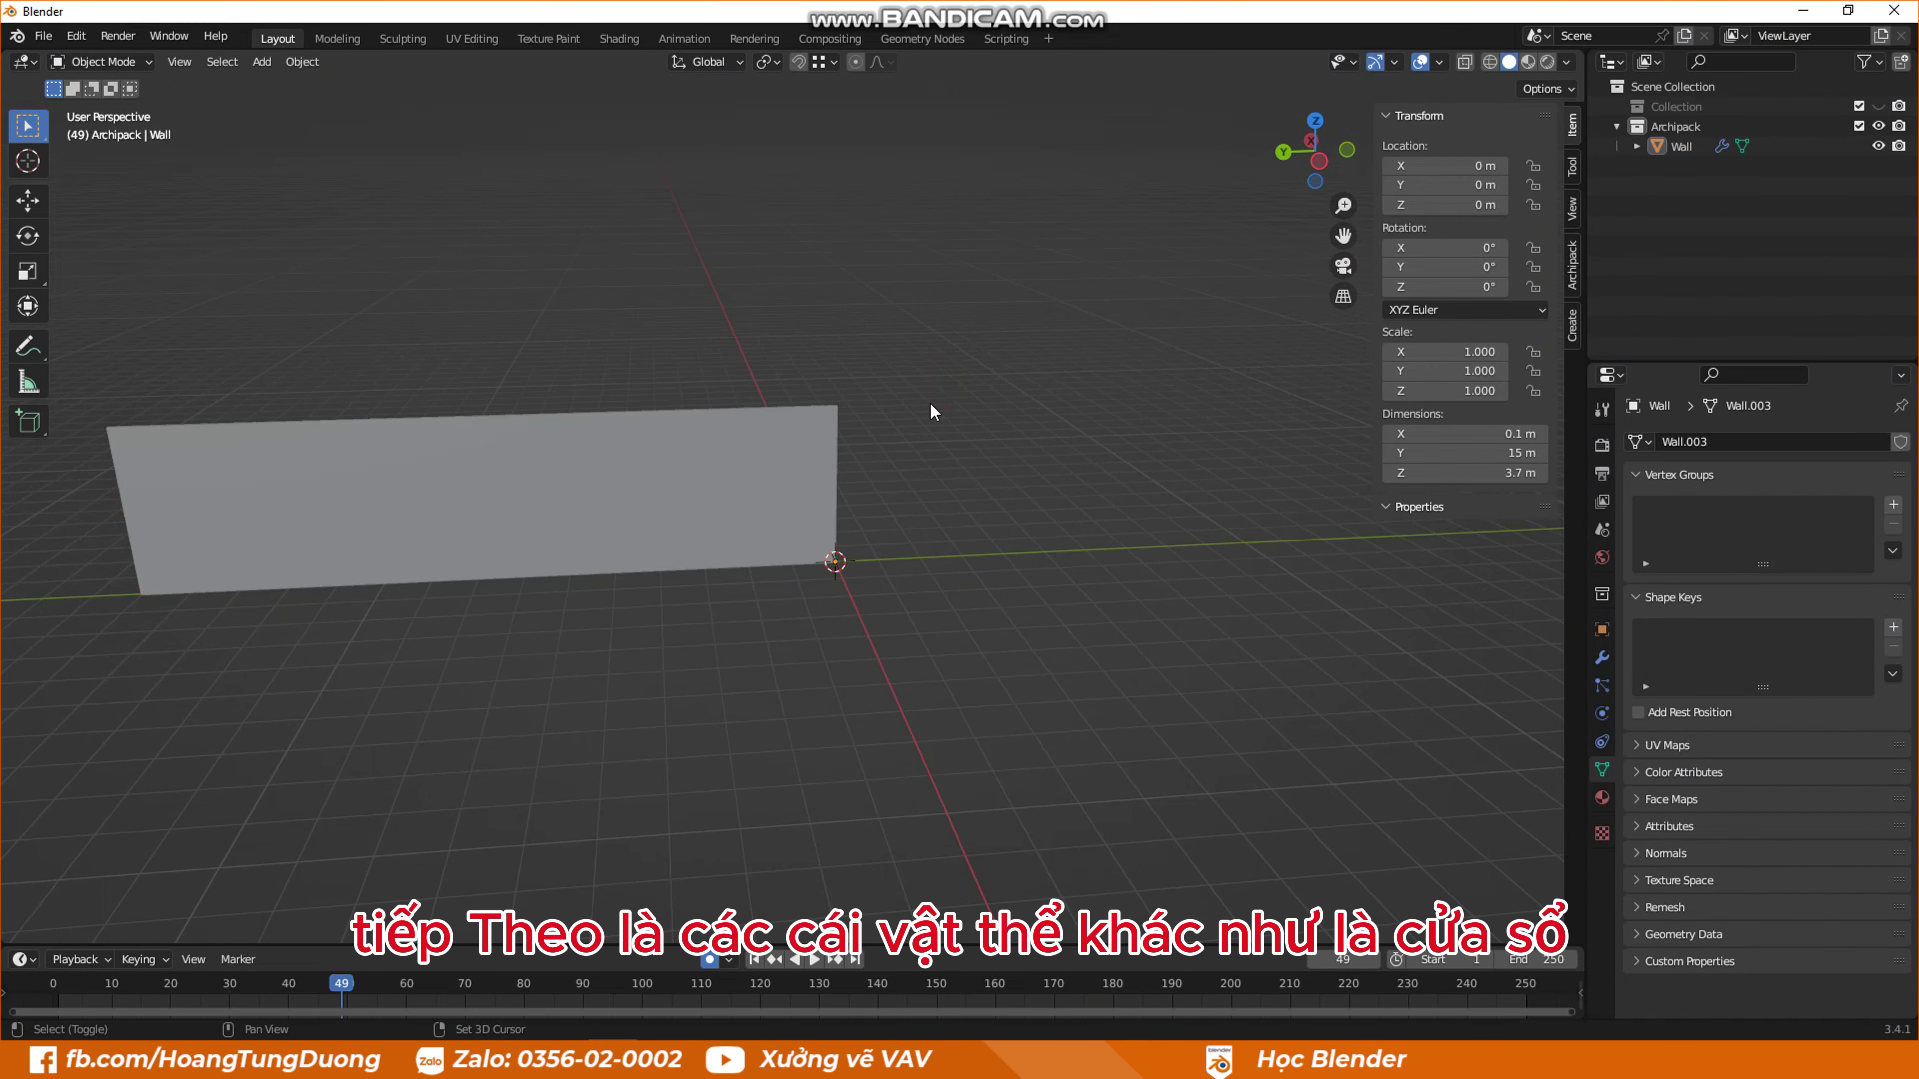
pyautogui.hotkey('shift', 'a')
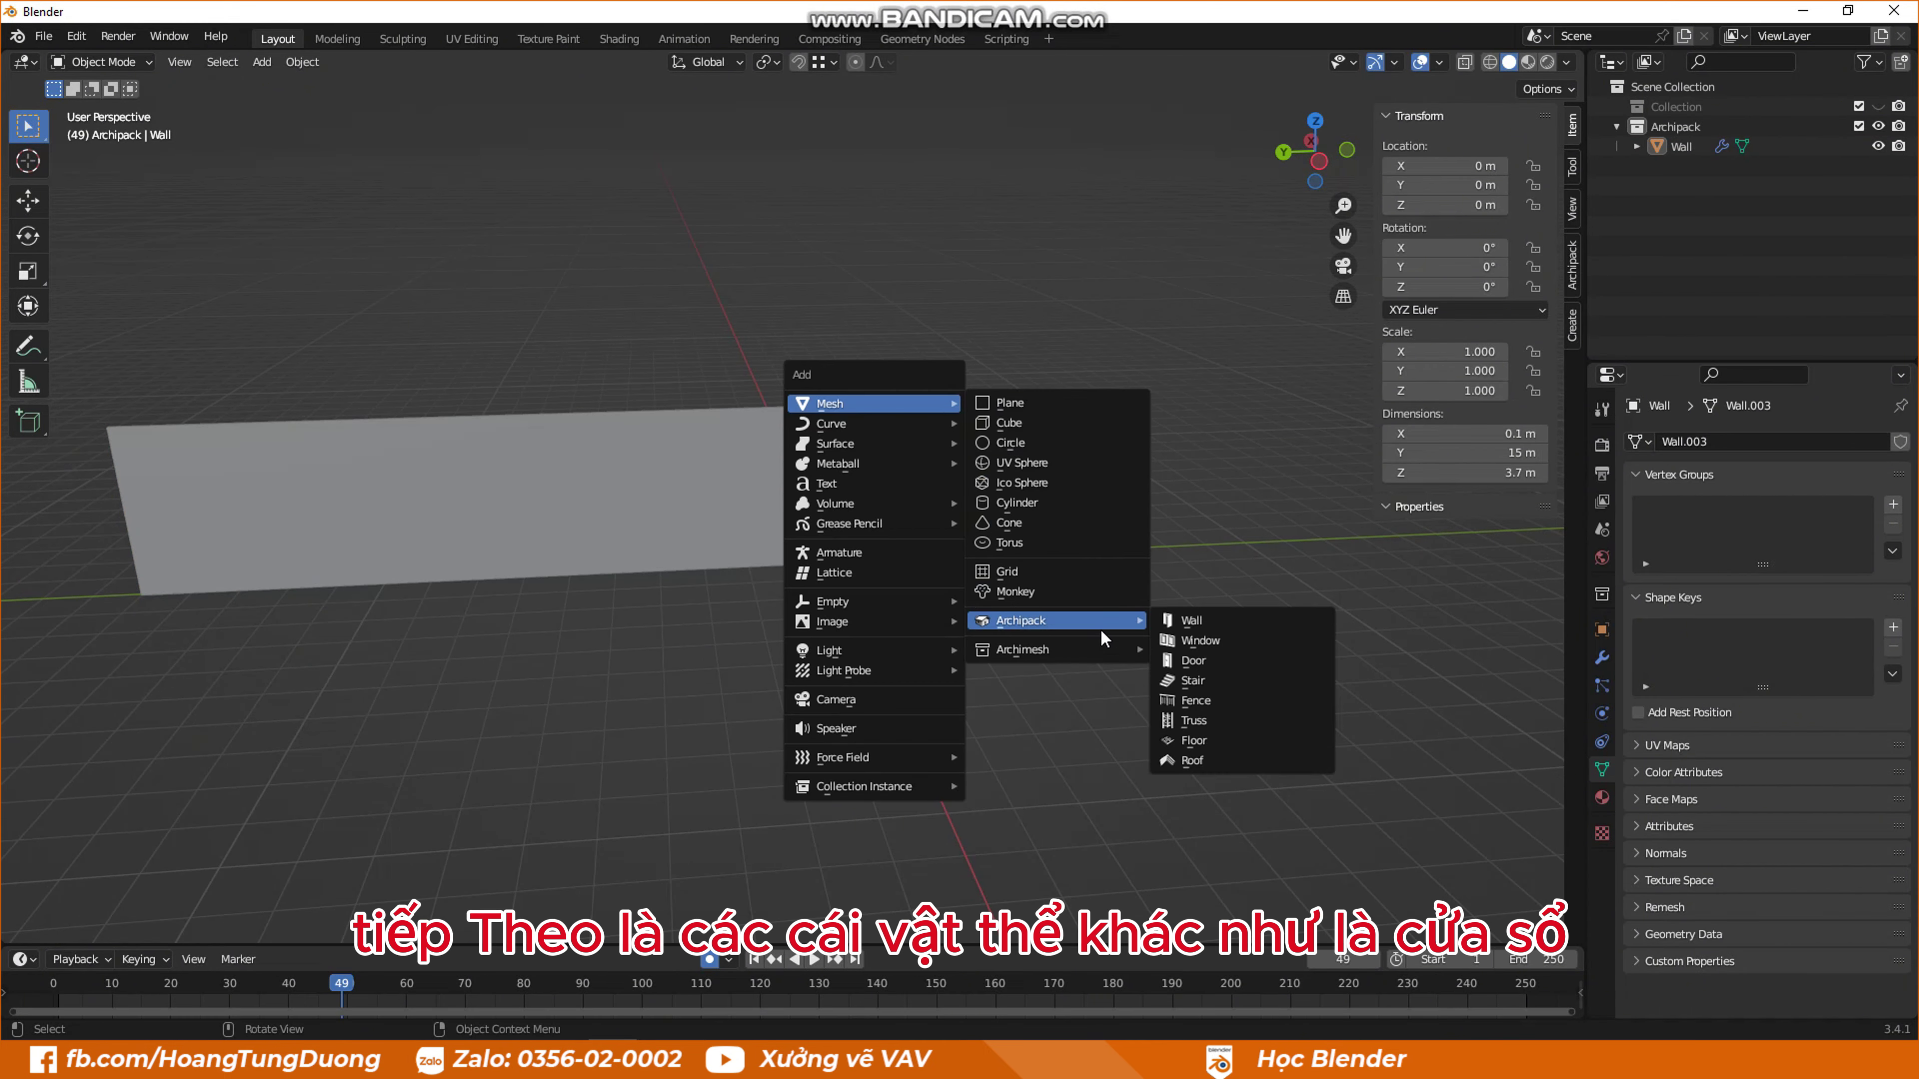
pyautogui.moveTo(1021, 619)
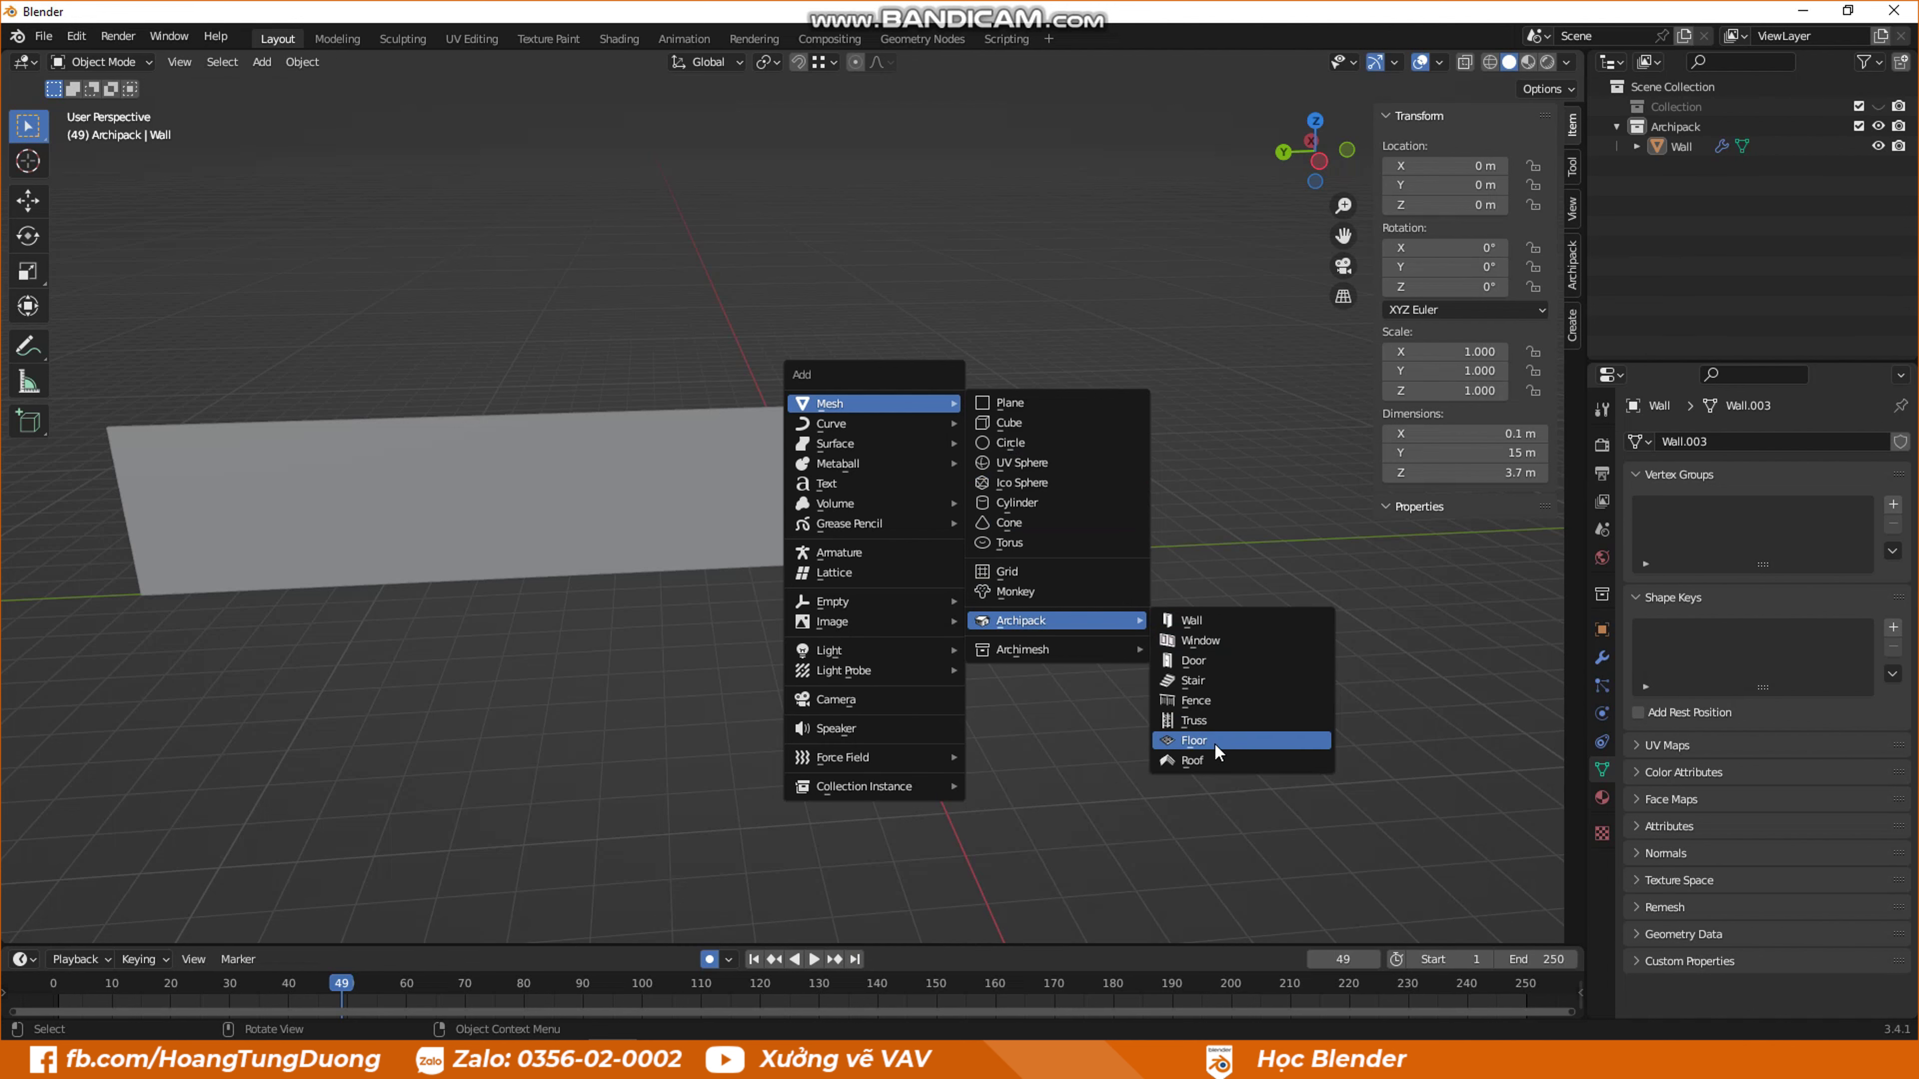
pyautogui.click(1209, 646)
pyautogui.press('ctrl')
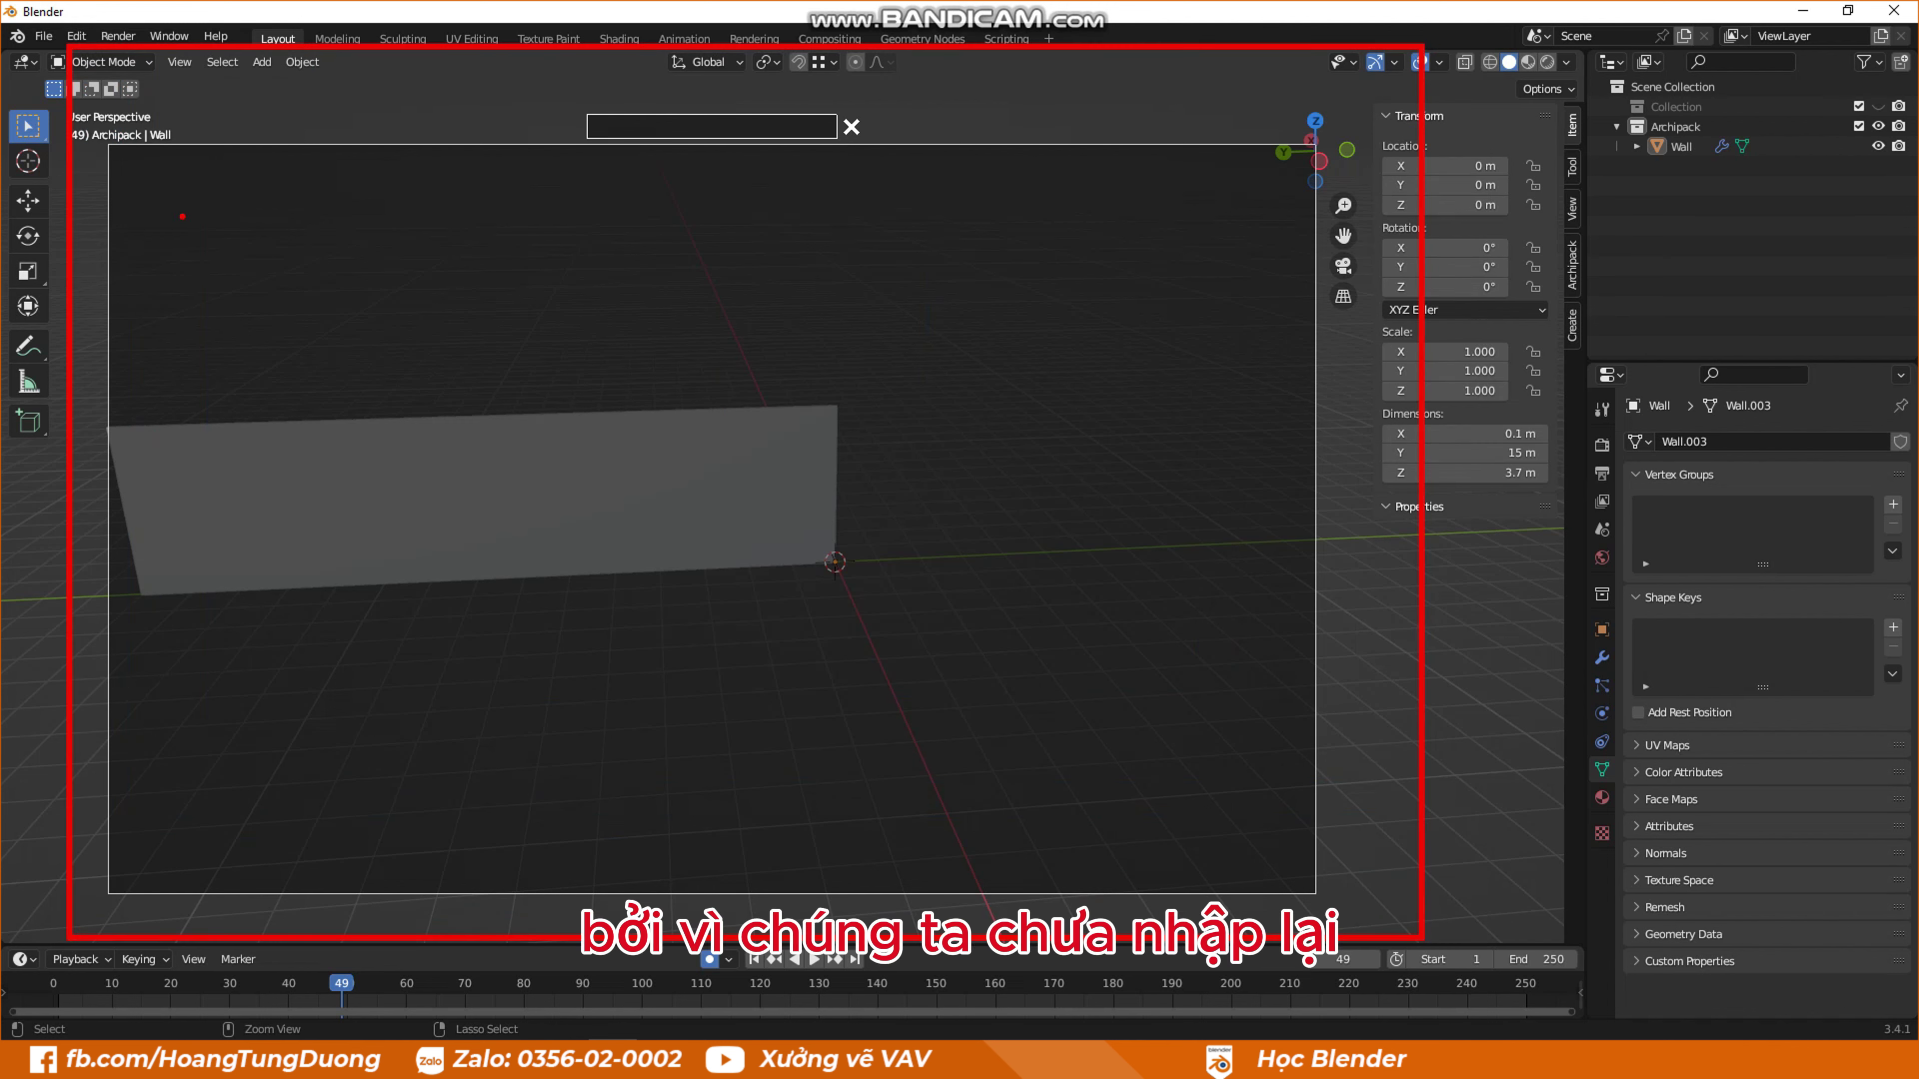
pyautogui.moveTo(215, 274); pyautogui.dragTo(256, 347)
pyautogui.moveTo(185, 243)
pyautogui.mouseDown()
pyautogui.moveTo(216, 307)
pyautogui.moveTo(264, 249)
pyautogui.mouseUp()
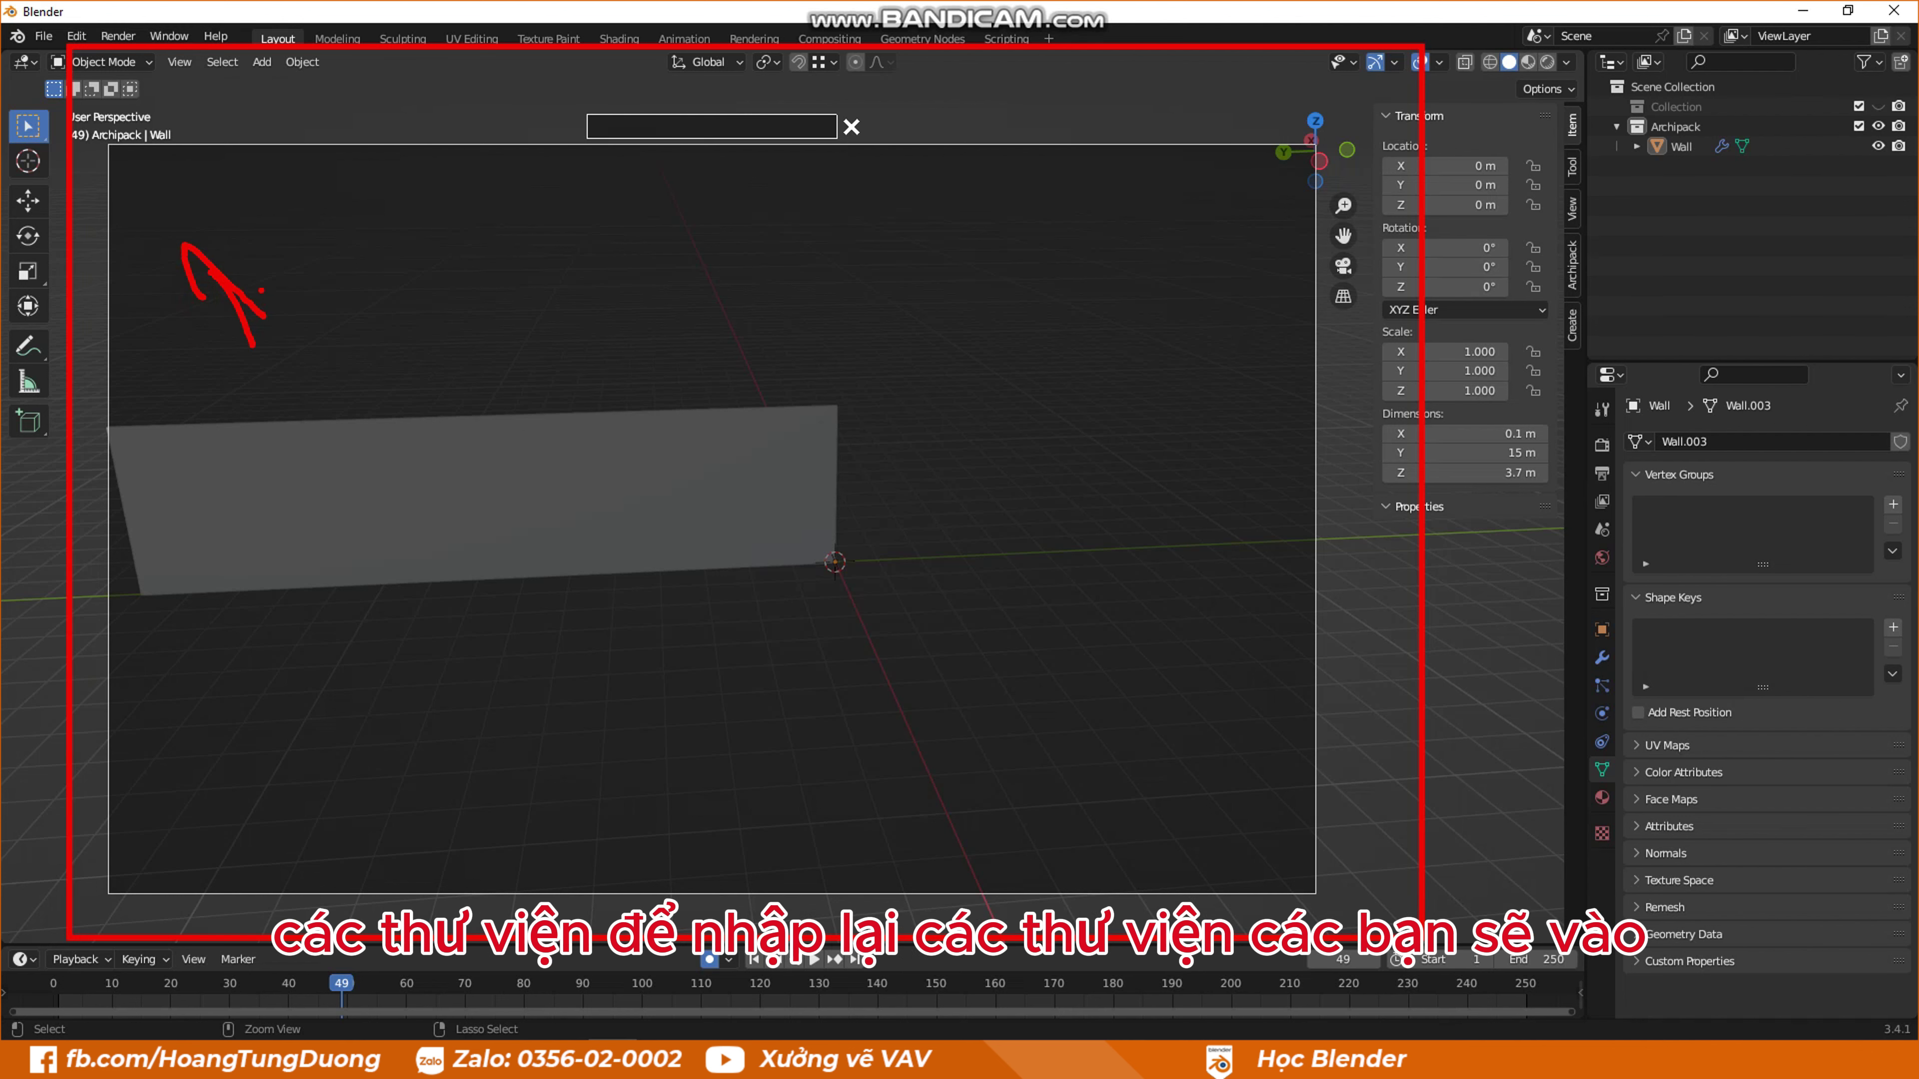
pyautogui.press('Escape')
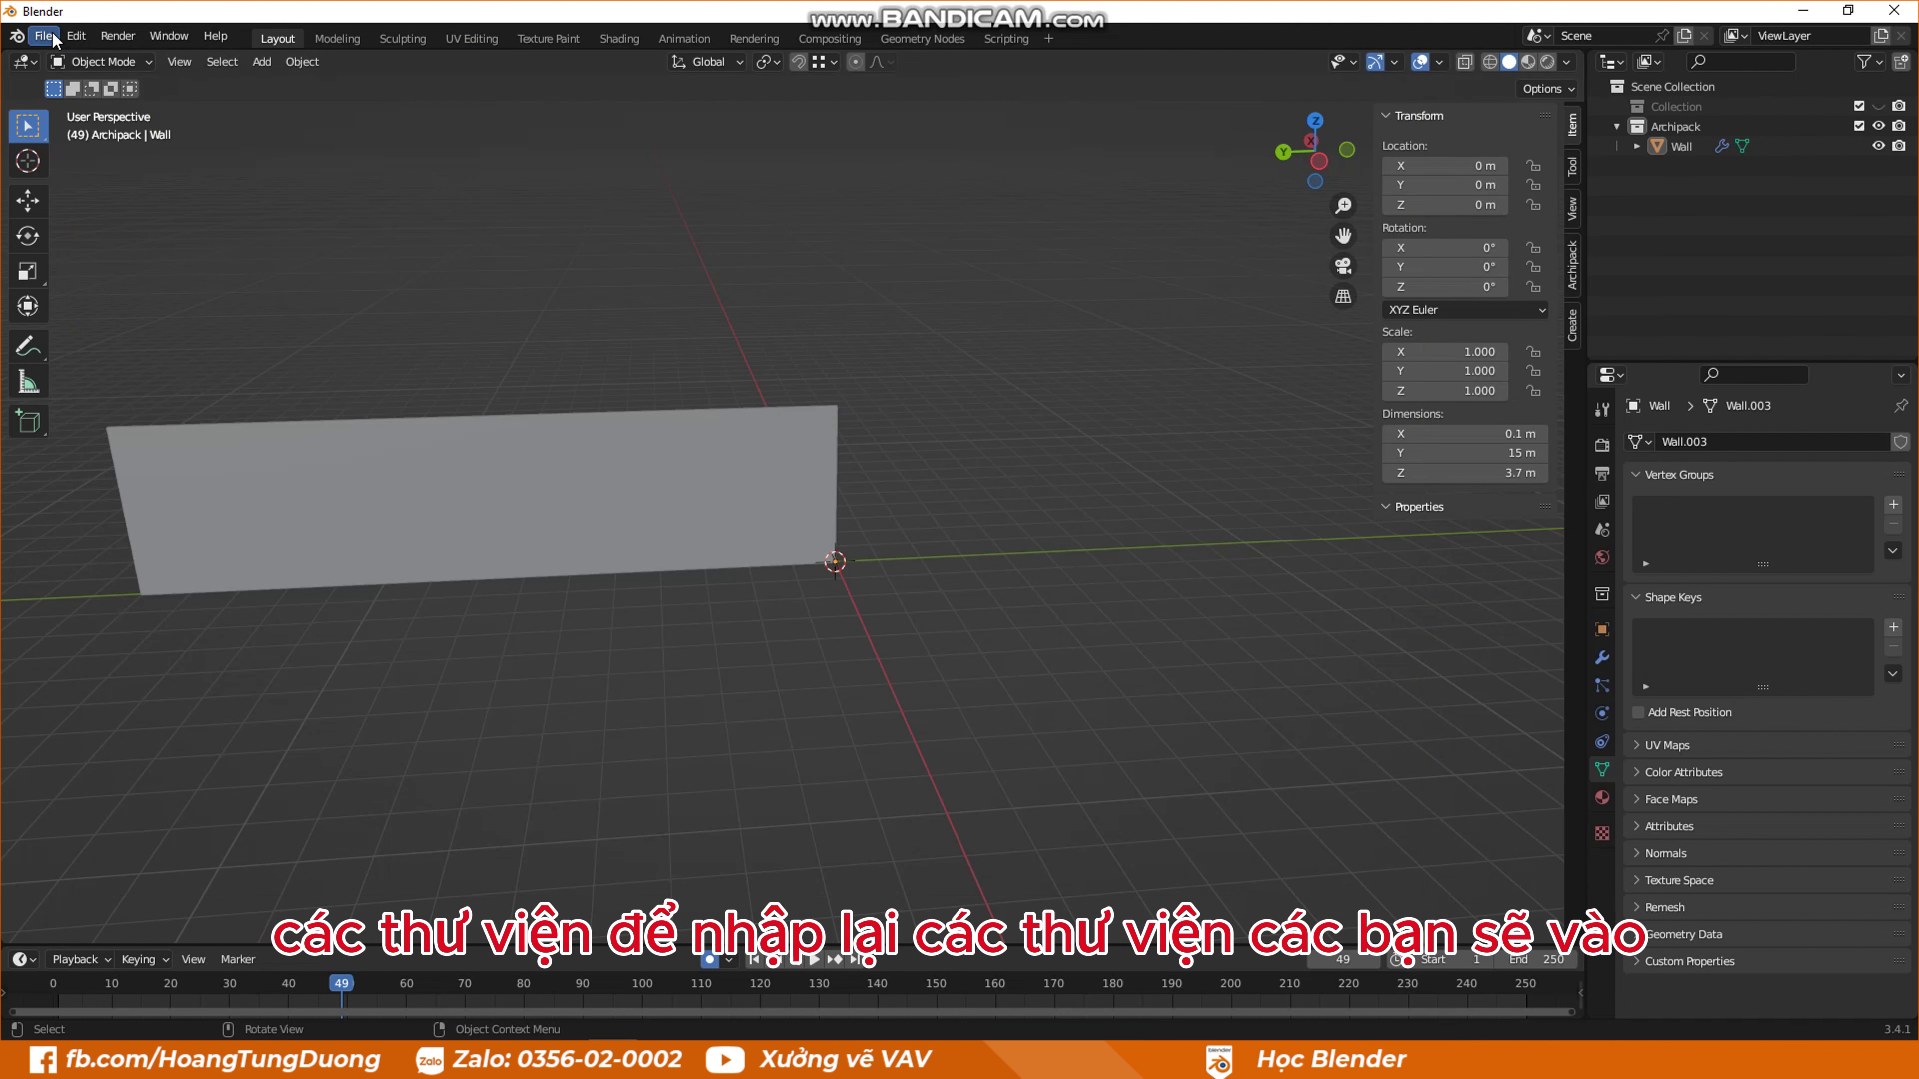
# - Reopen Preferences on Add-ons and expand the Add Mesh: Archipack settings
pyautogui.click(94, 40)
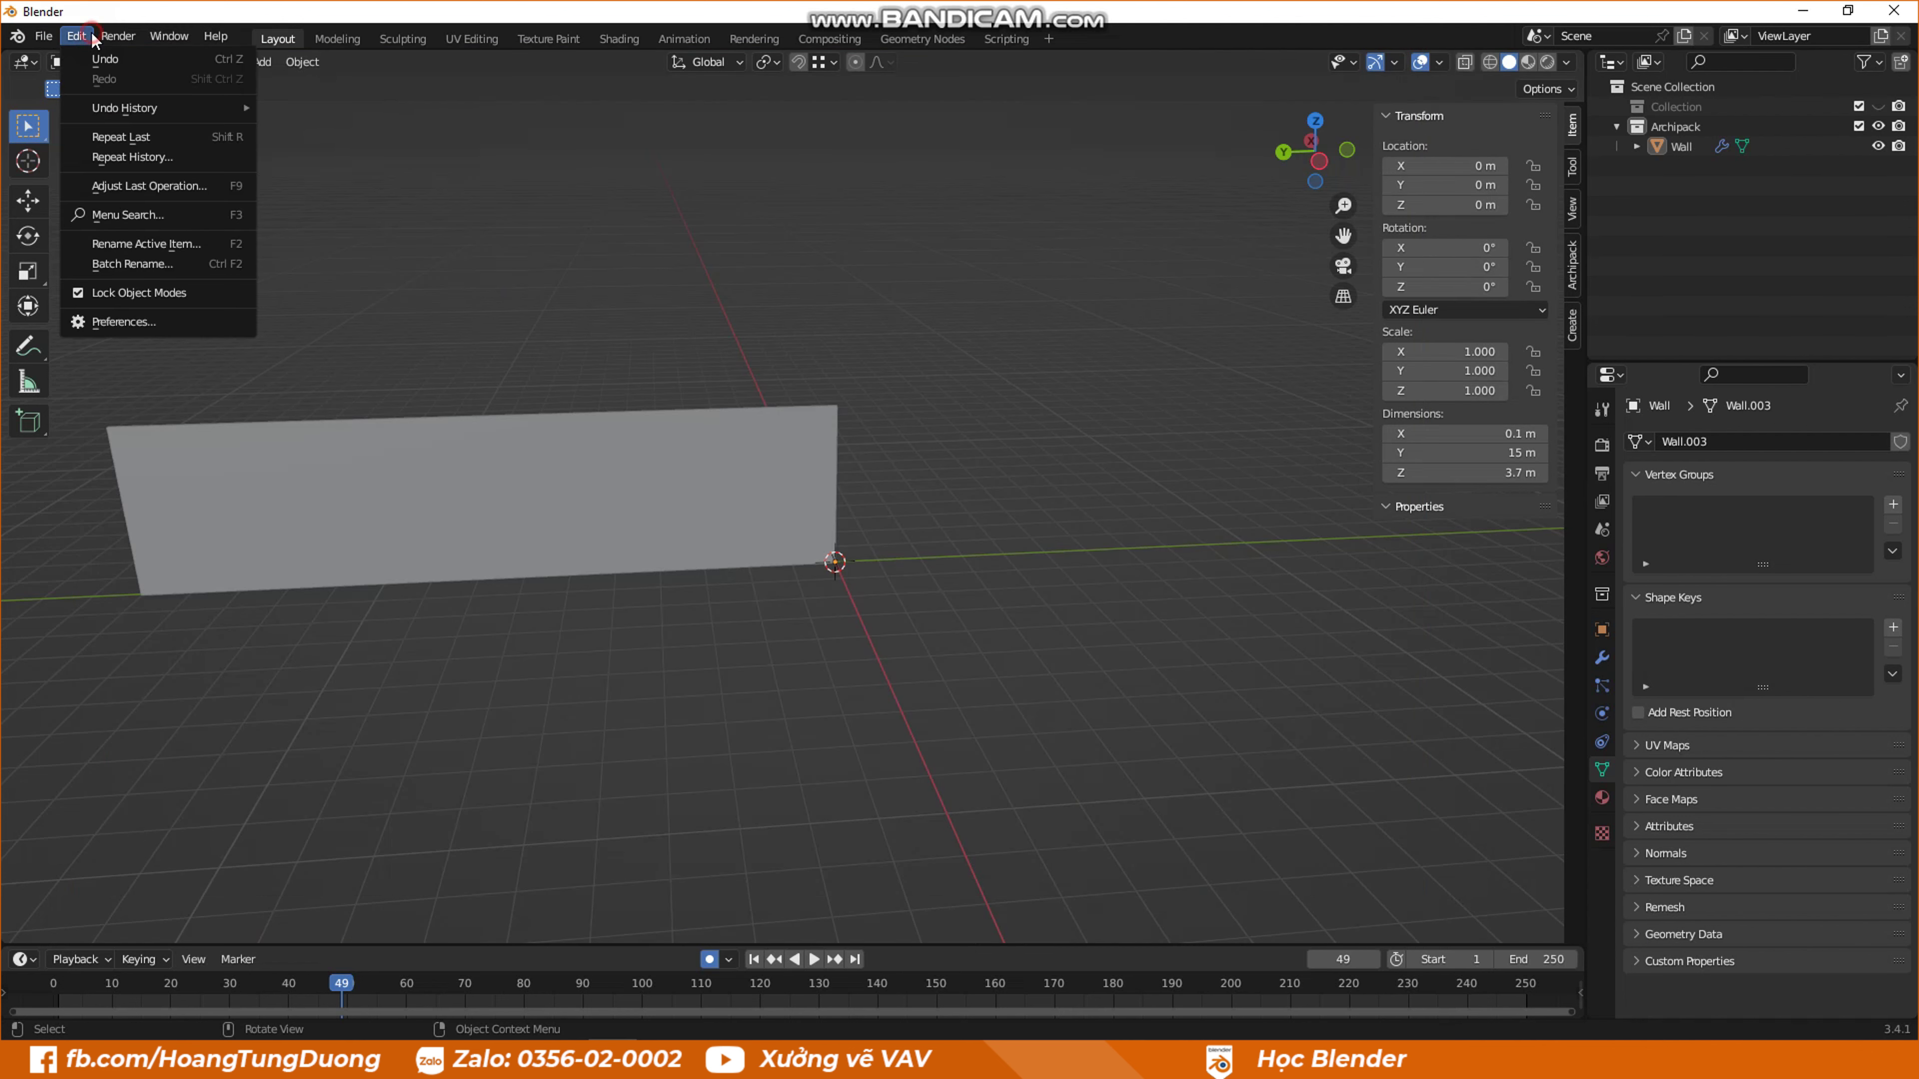
pyautogui.click(135, 322)
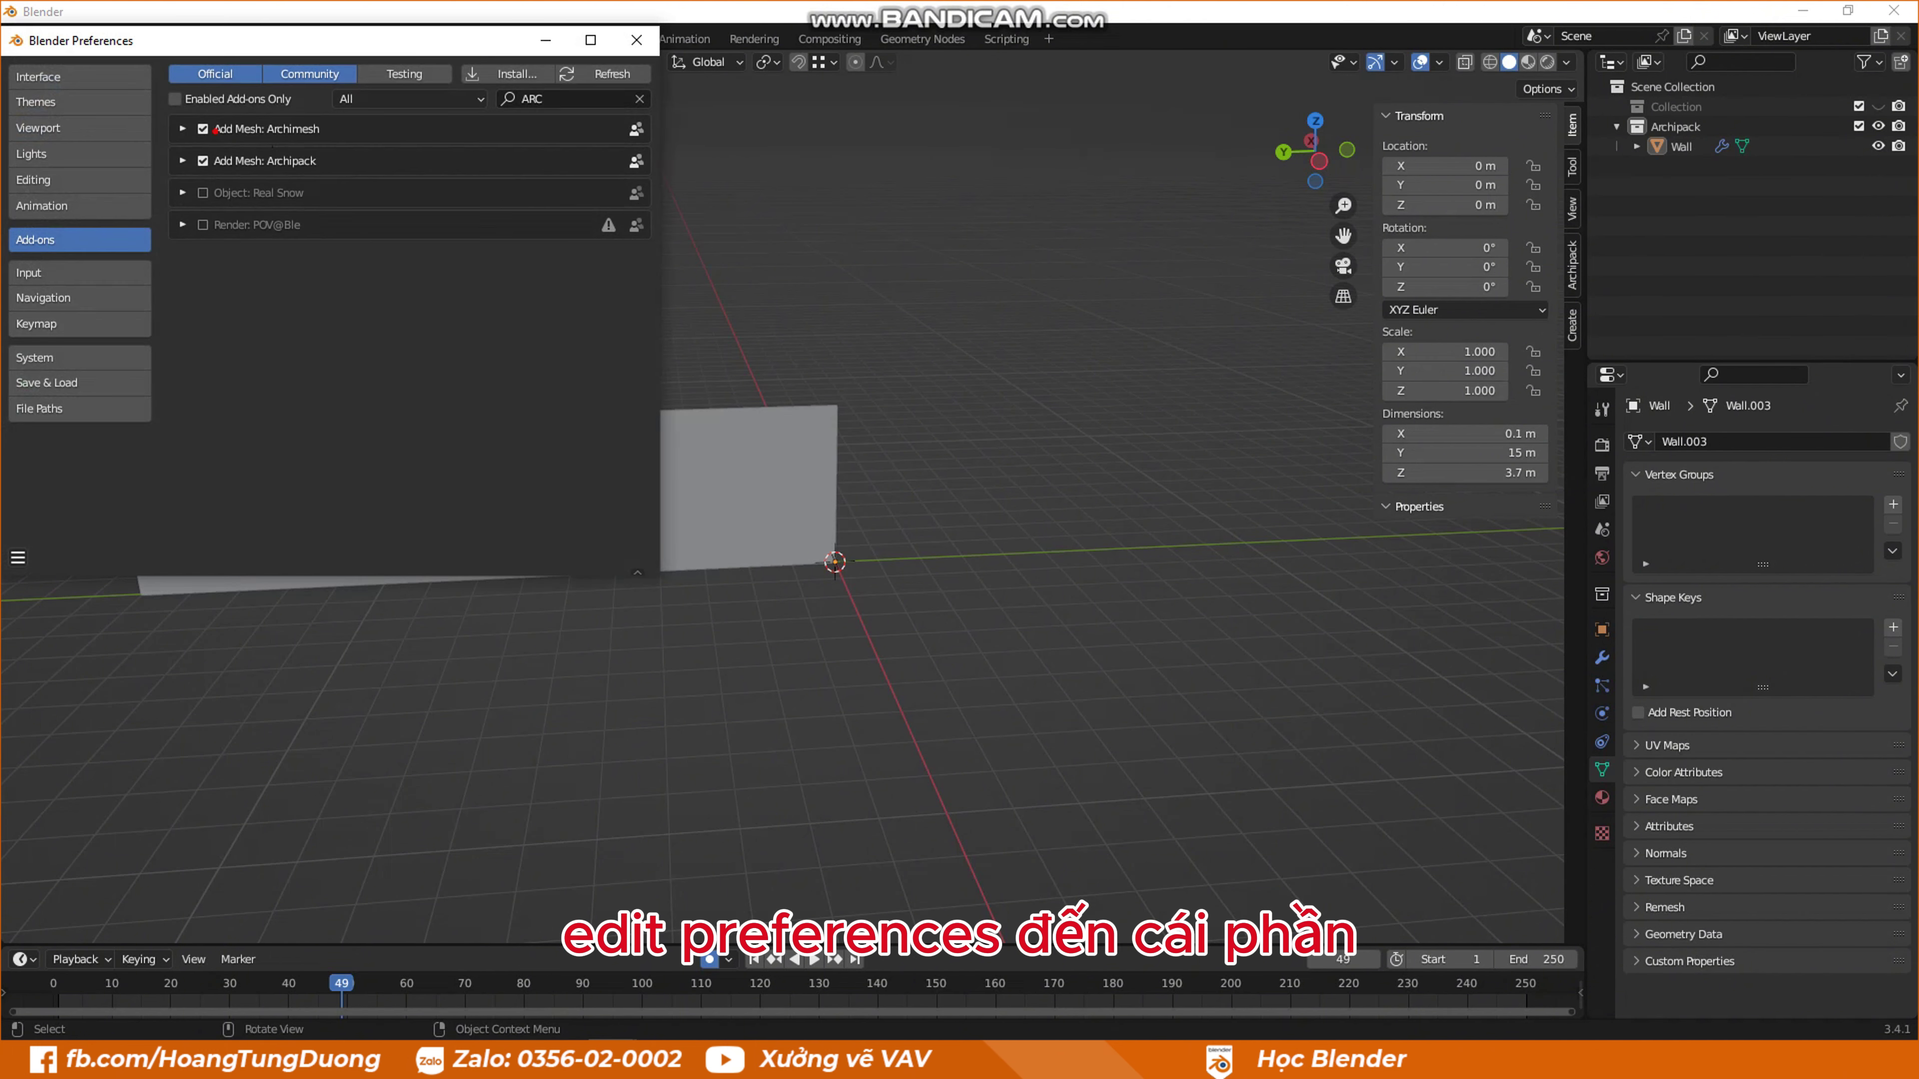
pyautogui.moveTo(478, 58); pyautogui.dragTo(661, 115)
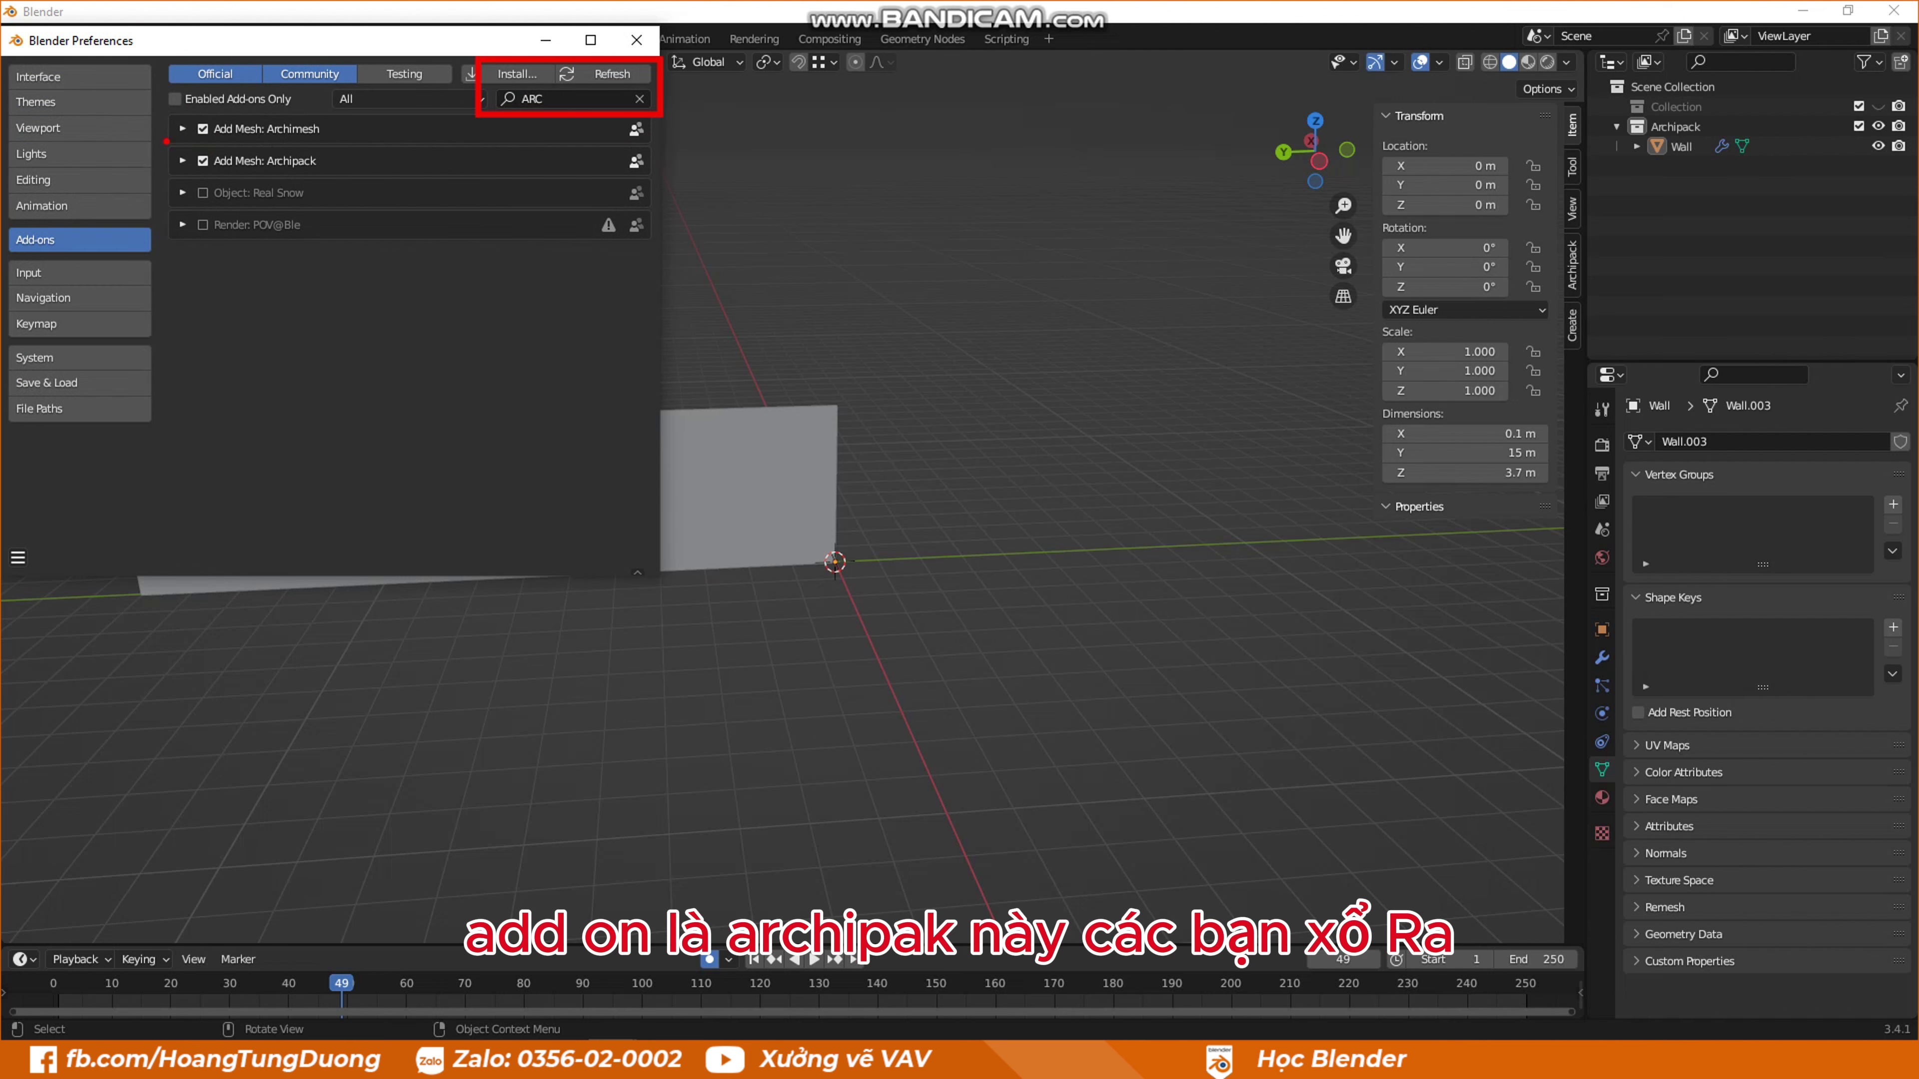
pyautogui.moveTo(164, 139); pyautogui.dragTo(360, 175)
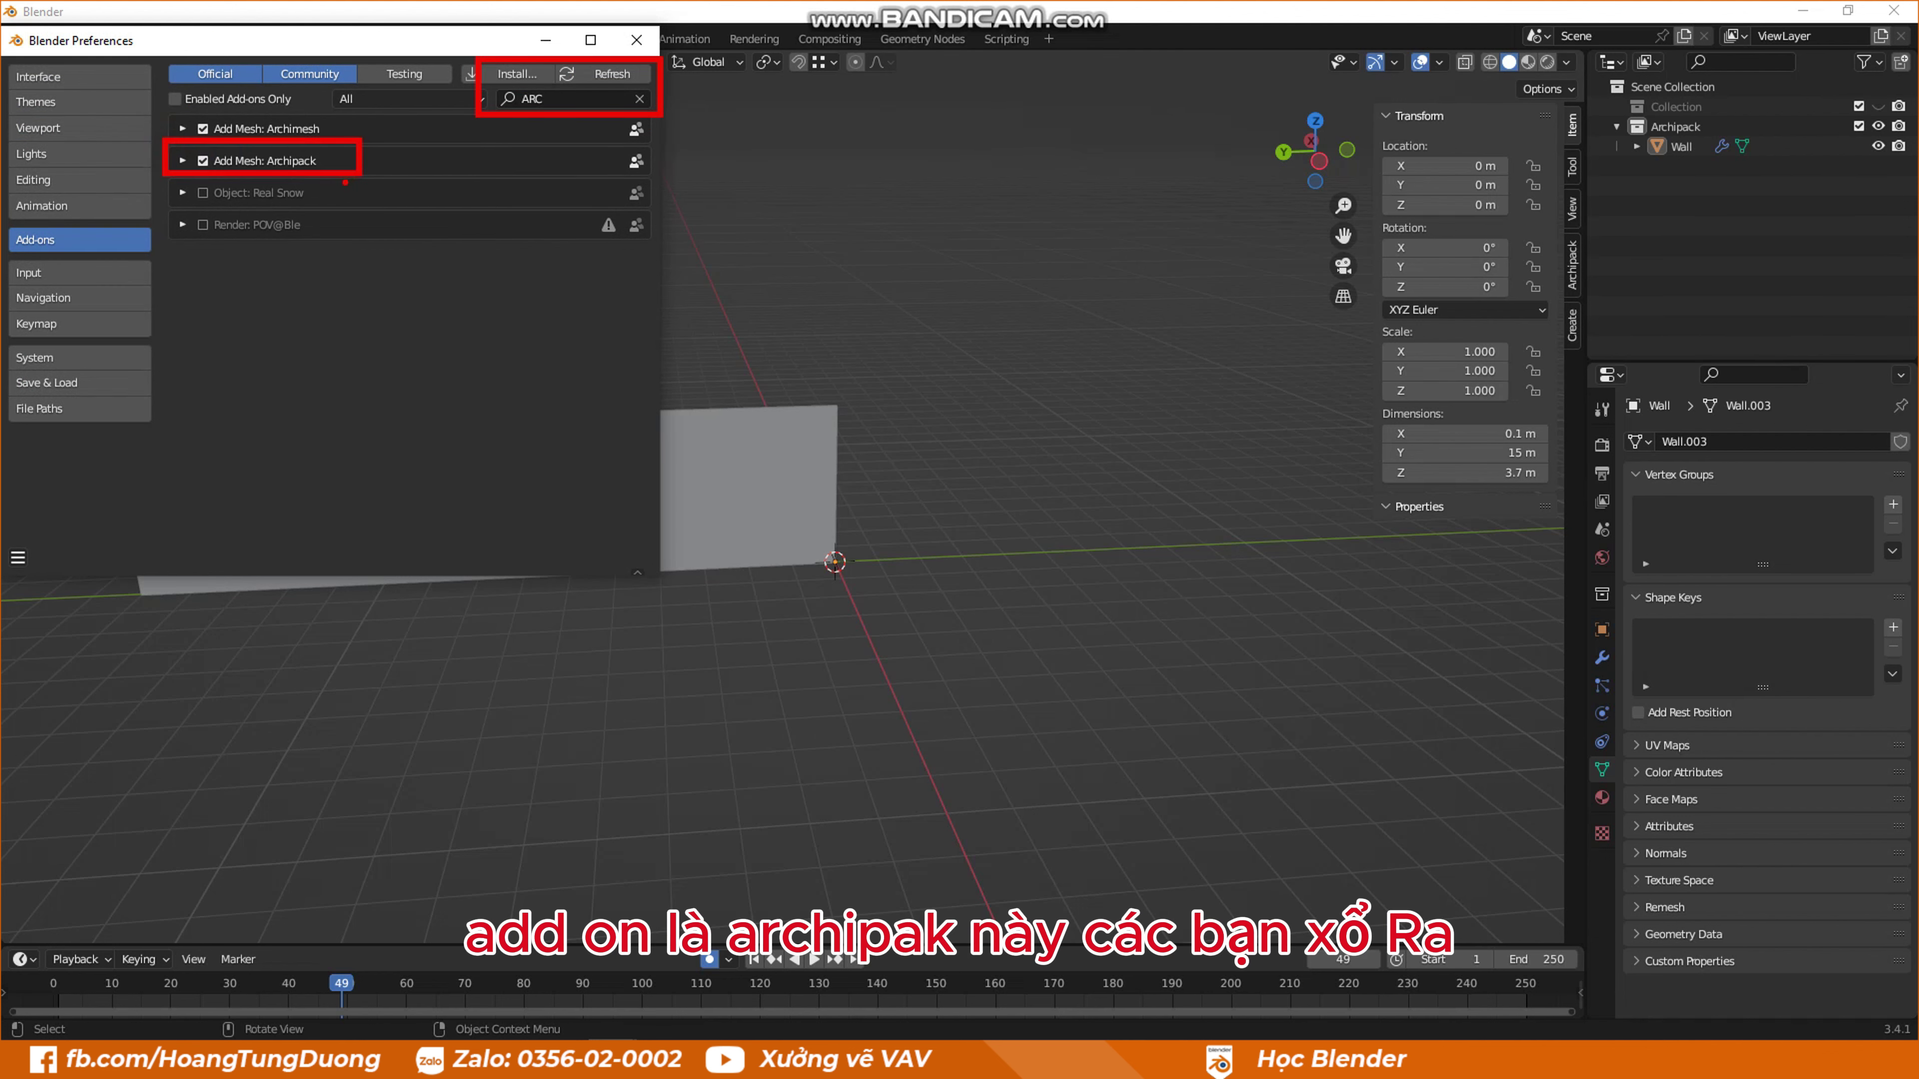
pyautogui.click(182, 161)
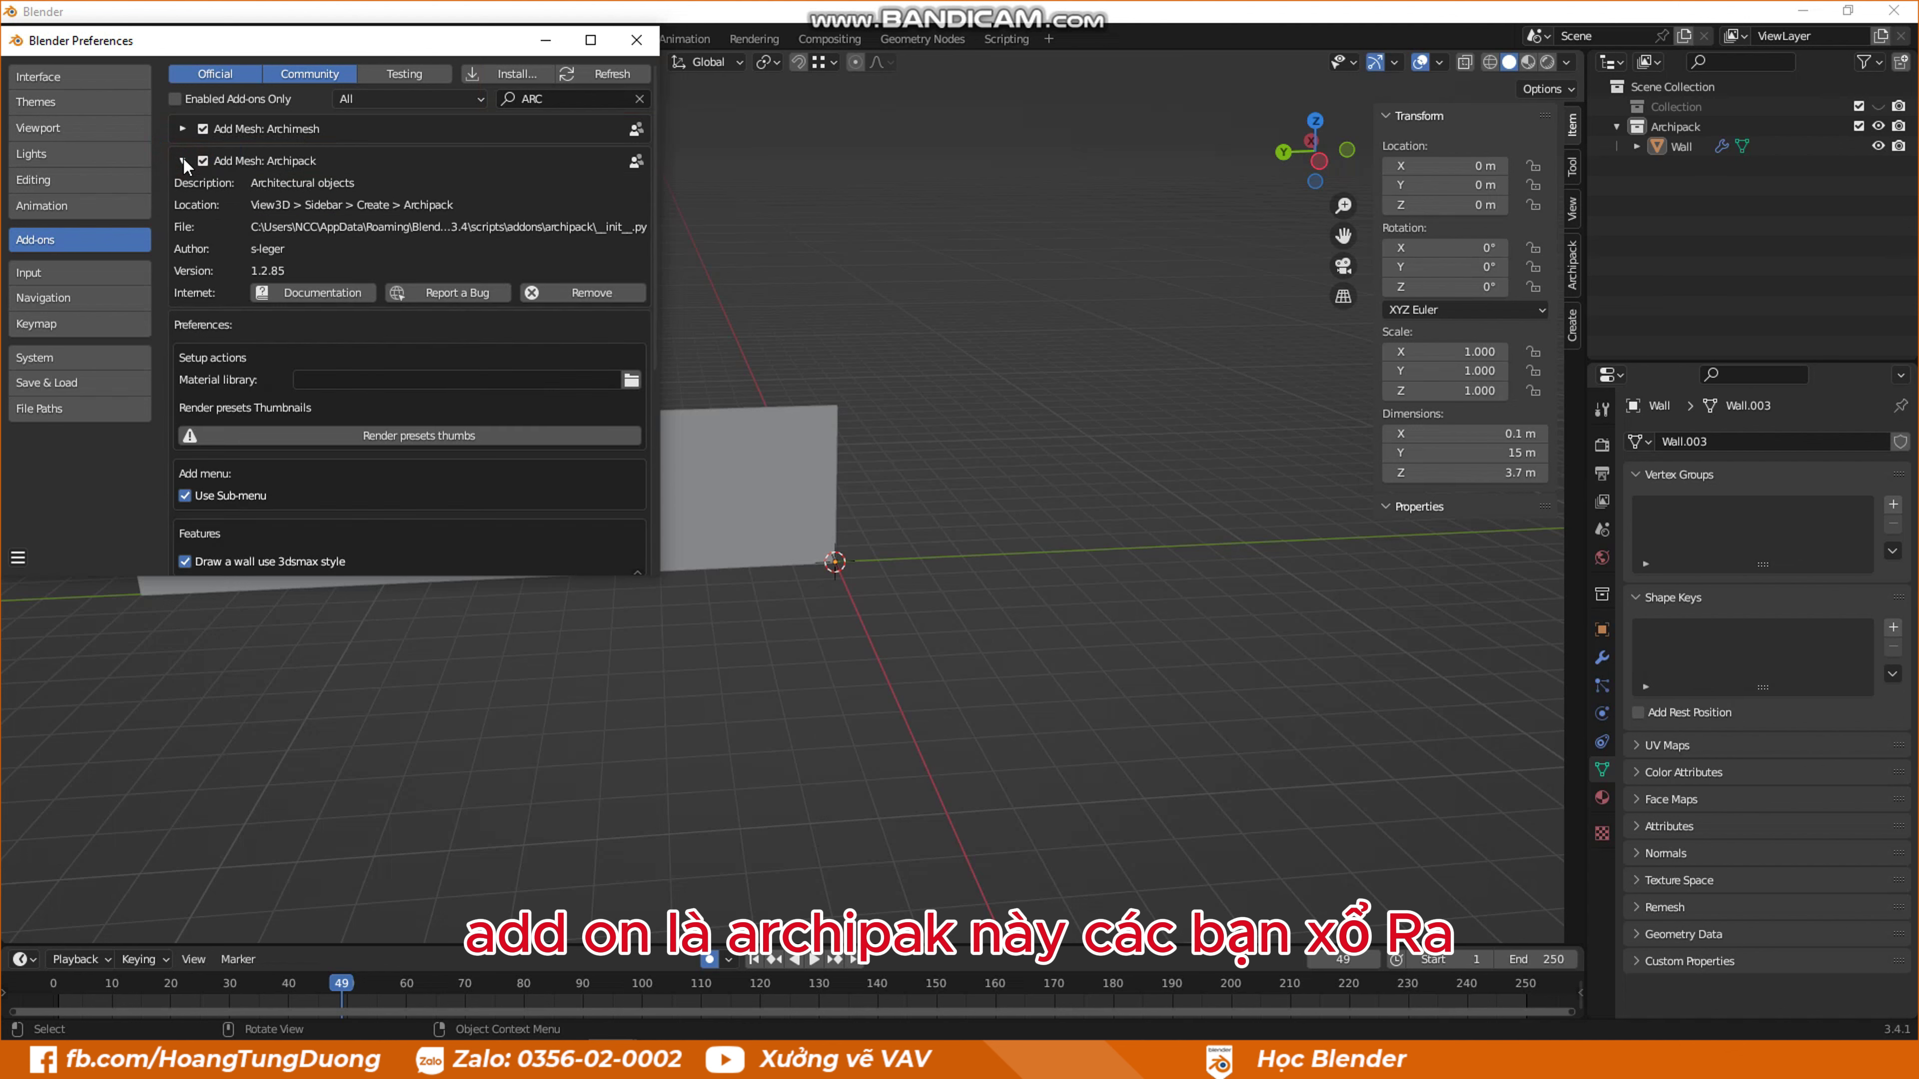
# - Start rendering Archipack's preset thumbnails and confirm with OK
pyautogui.scroll(-3, 421, 348)
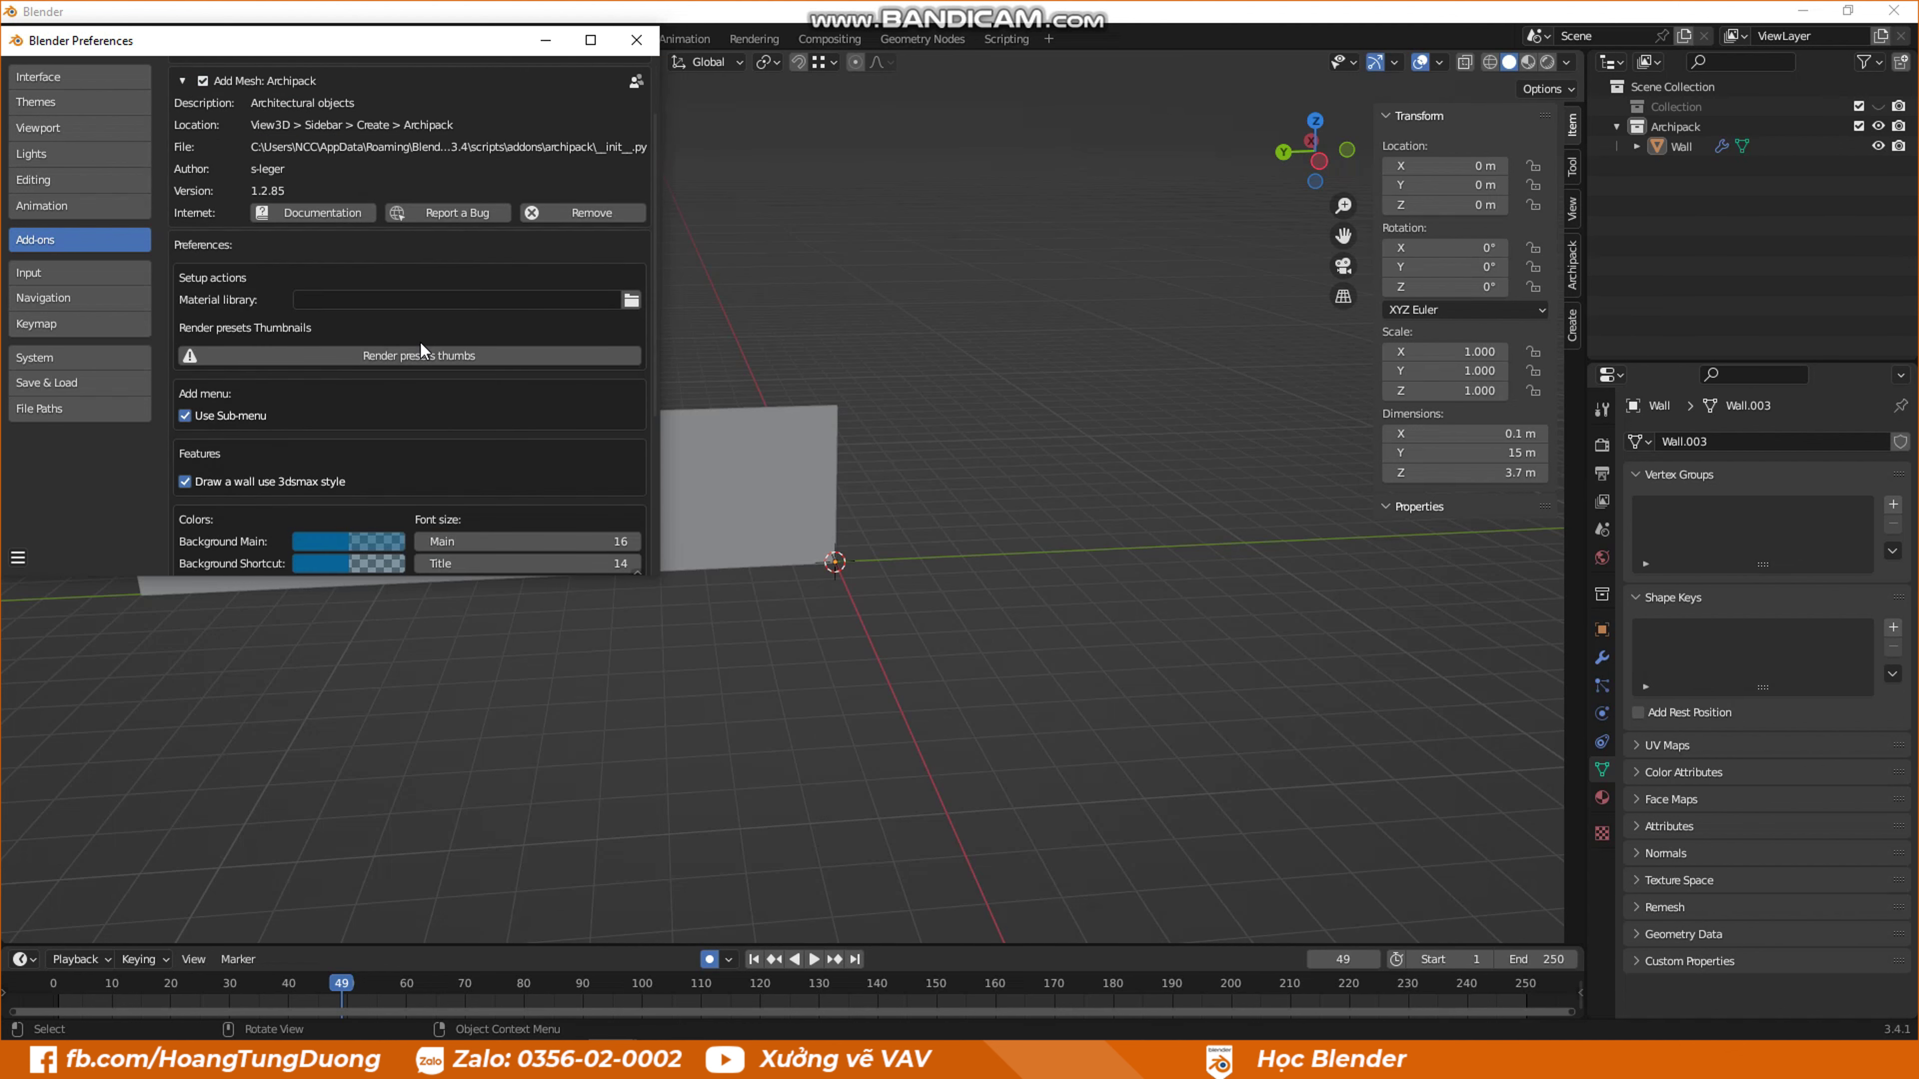
pyautogui.scroll(-1, 421, 348)
pyautogui.moveTo(171, 268); pyautogui.dragTo(610, 361)
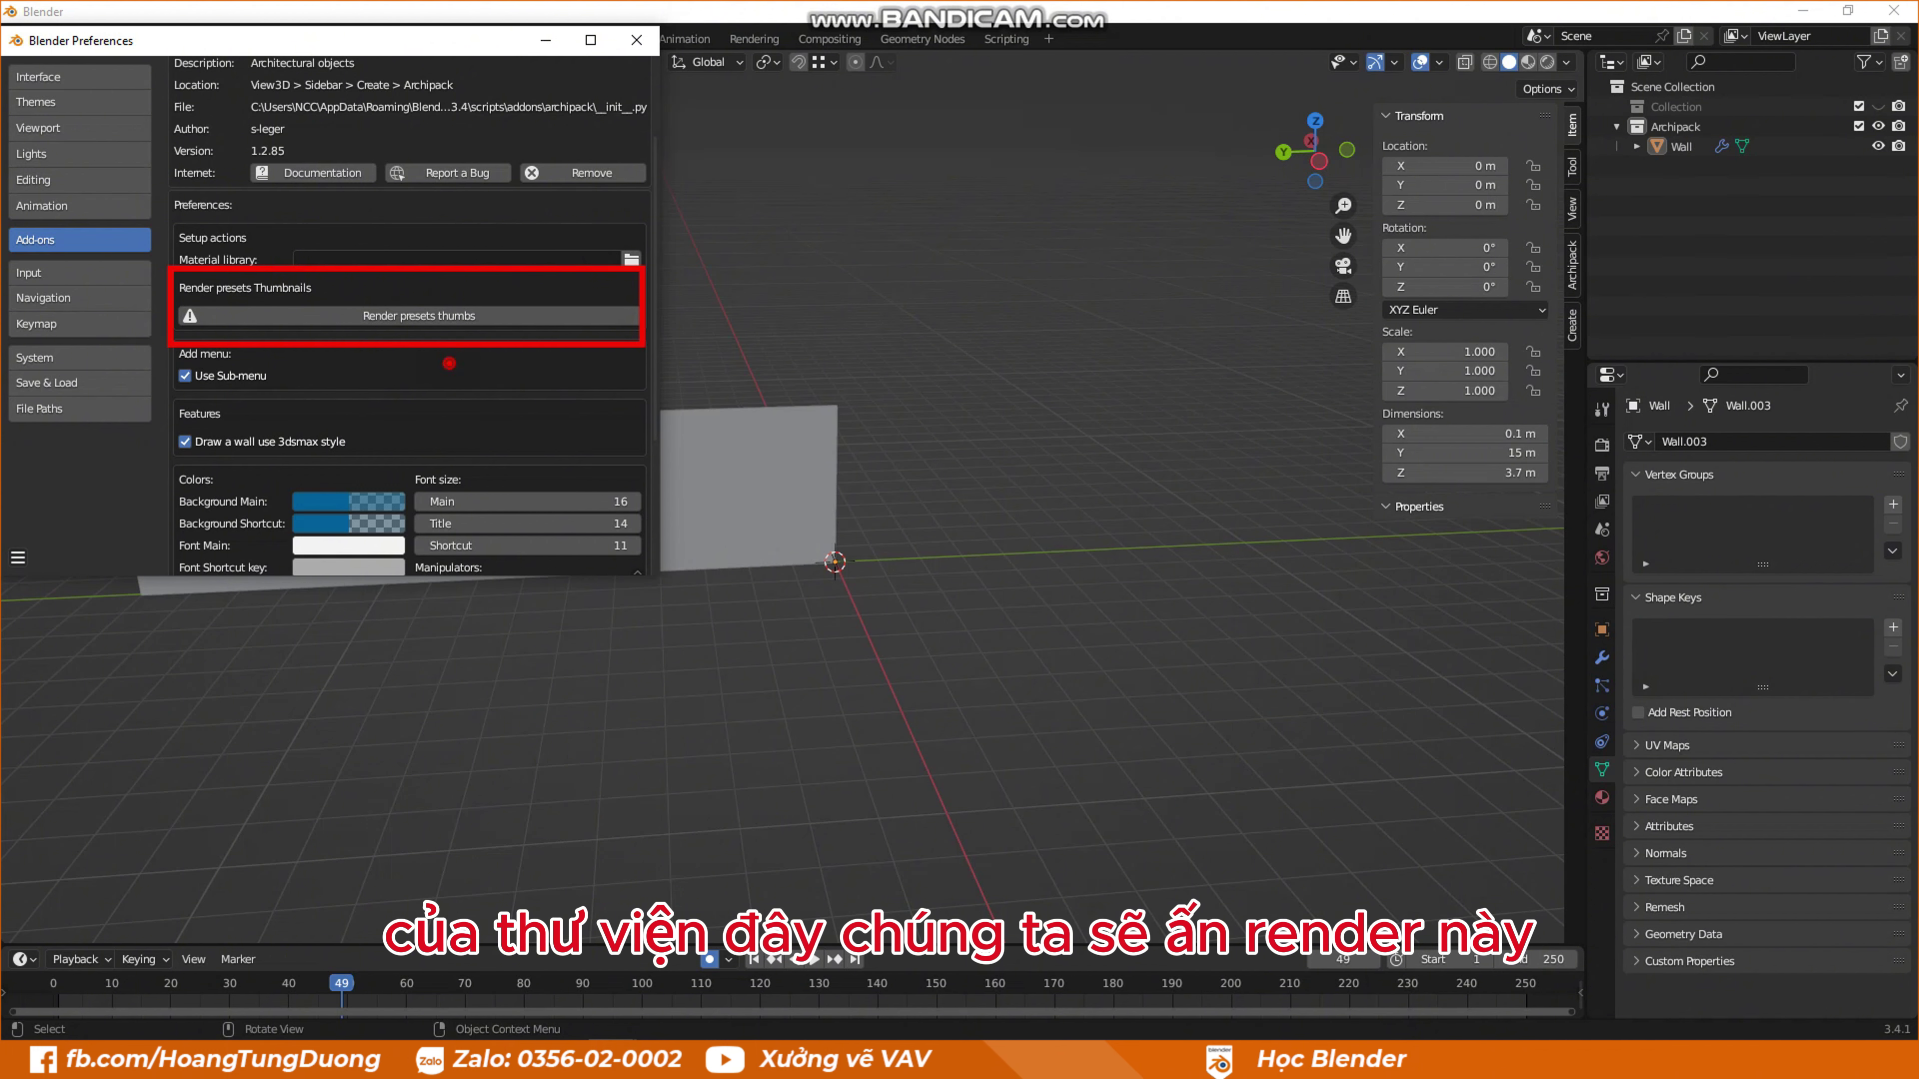
pyautogui.click(432, 315)
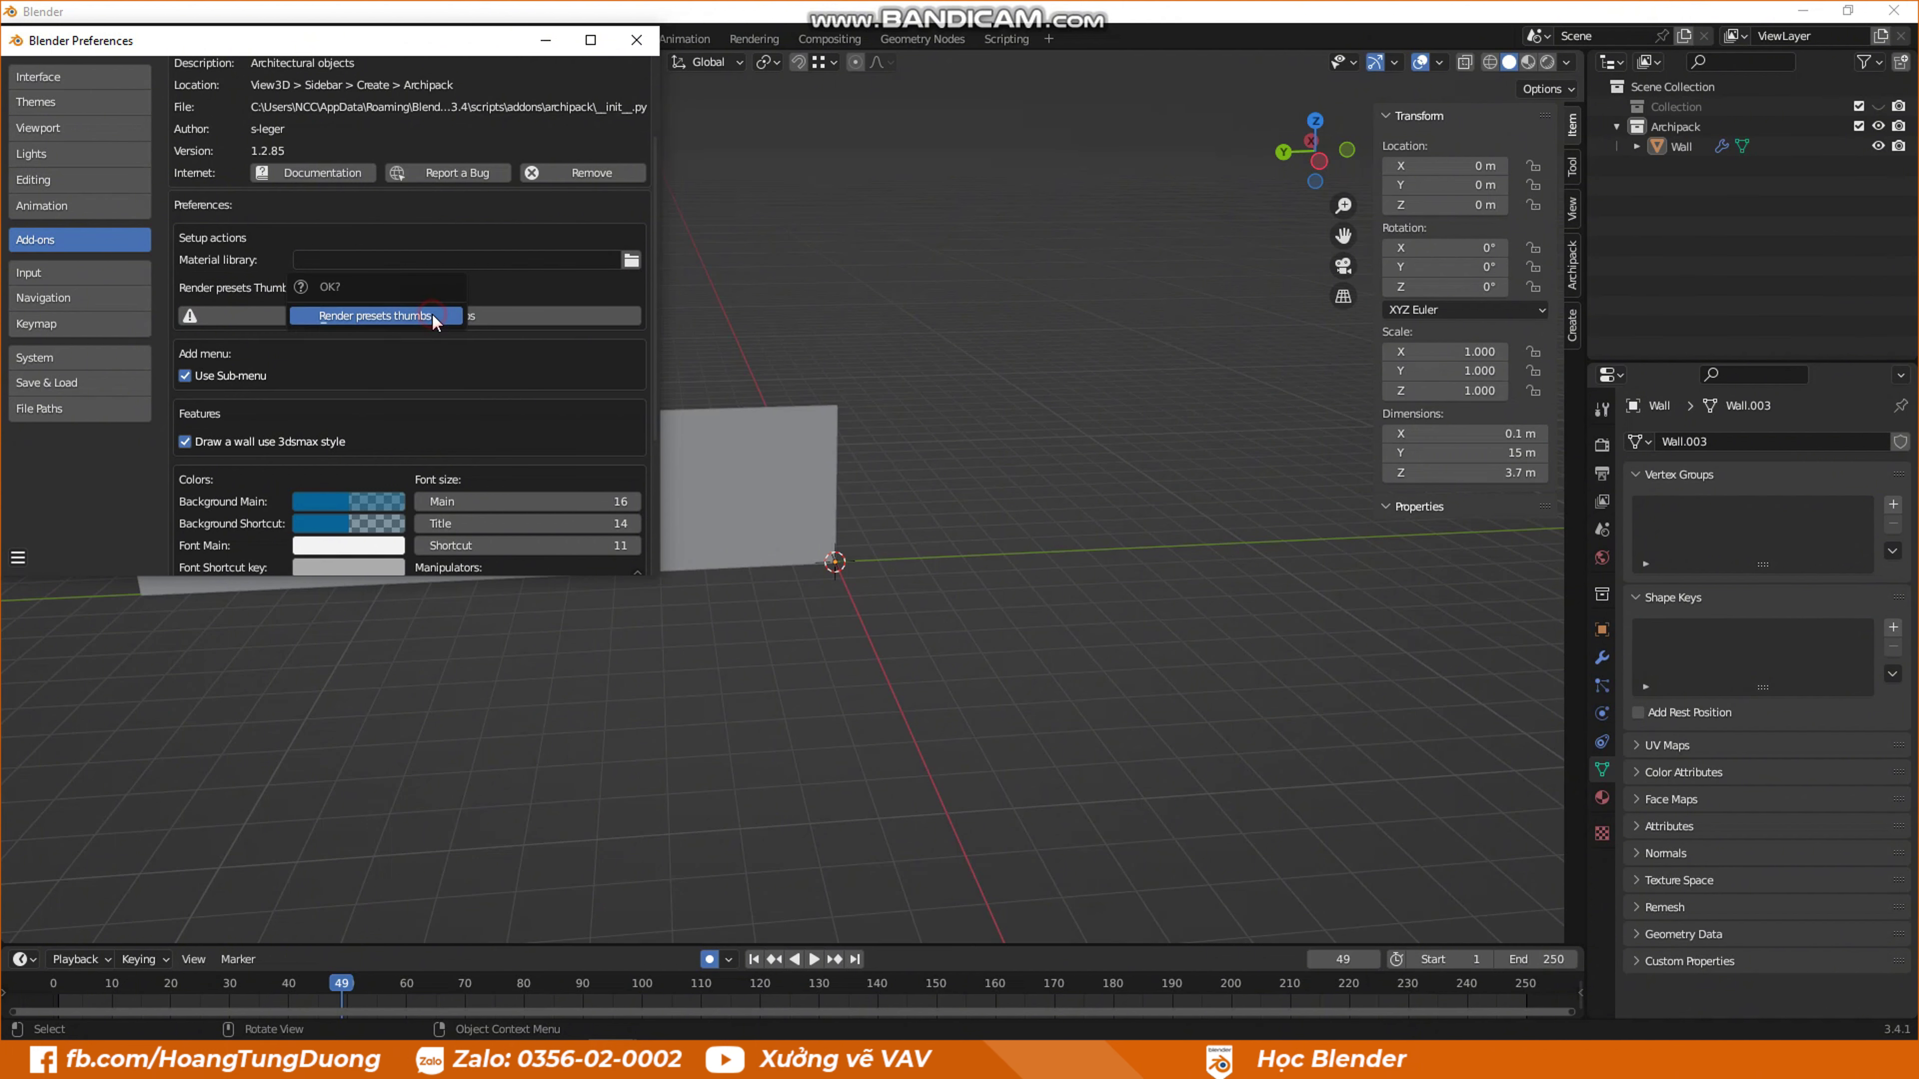
pyautogui.click(349, 317)
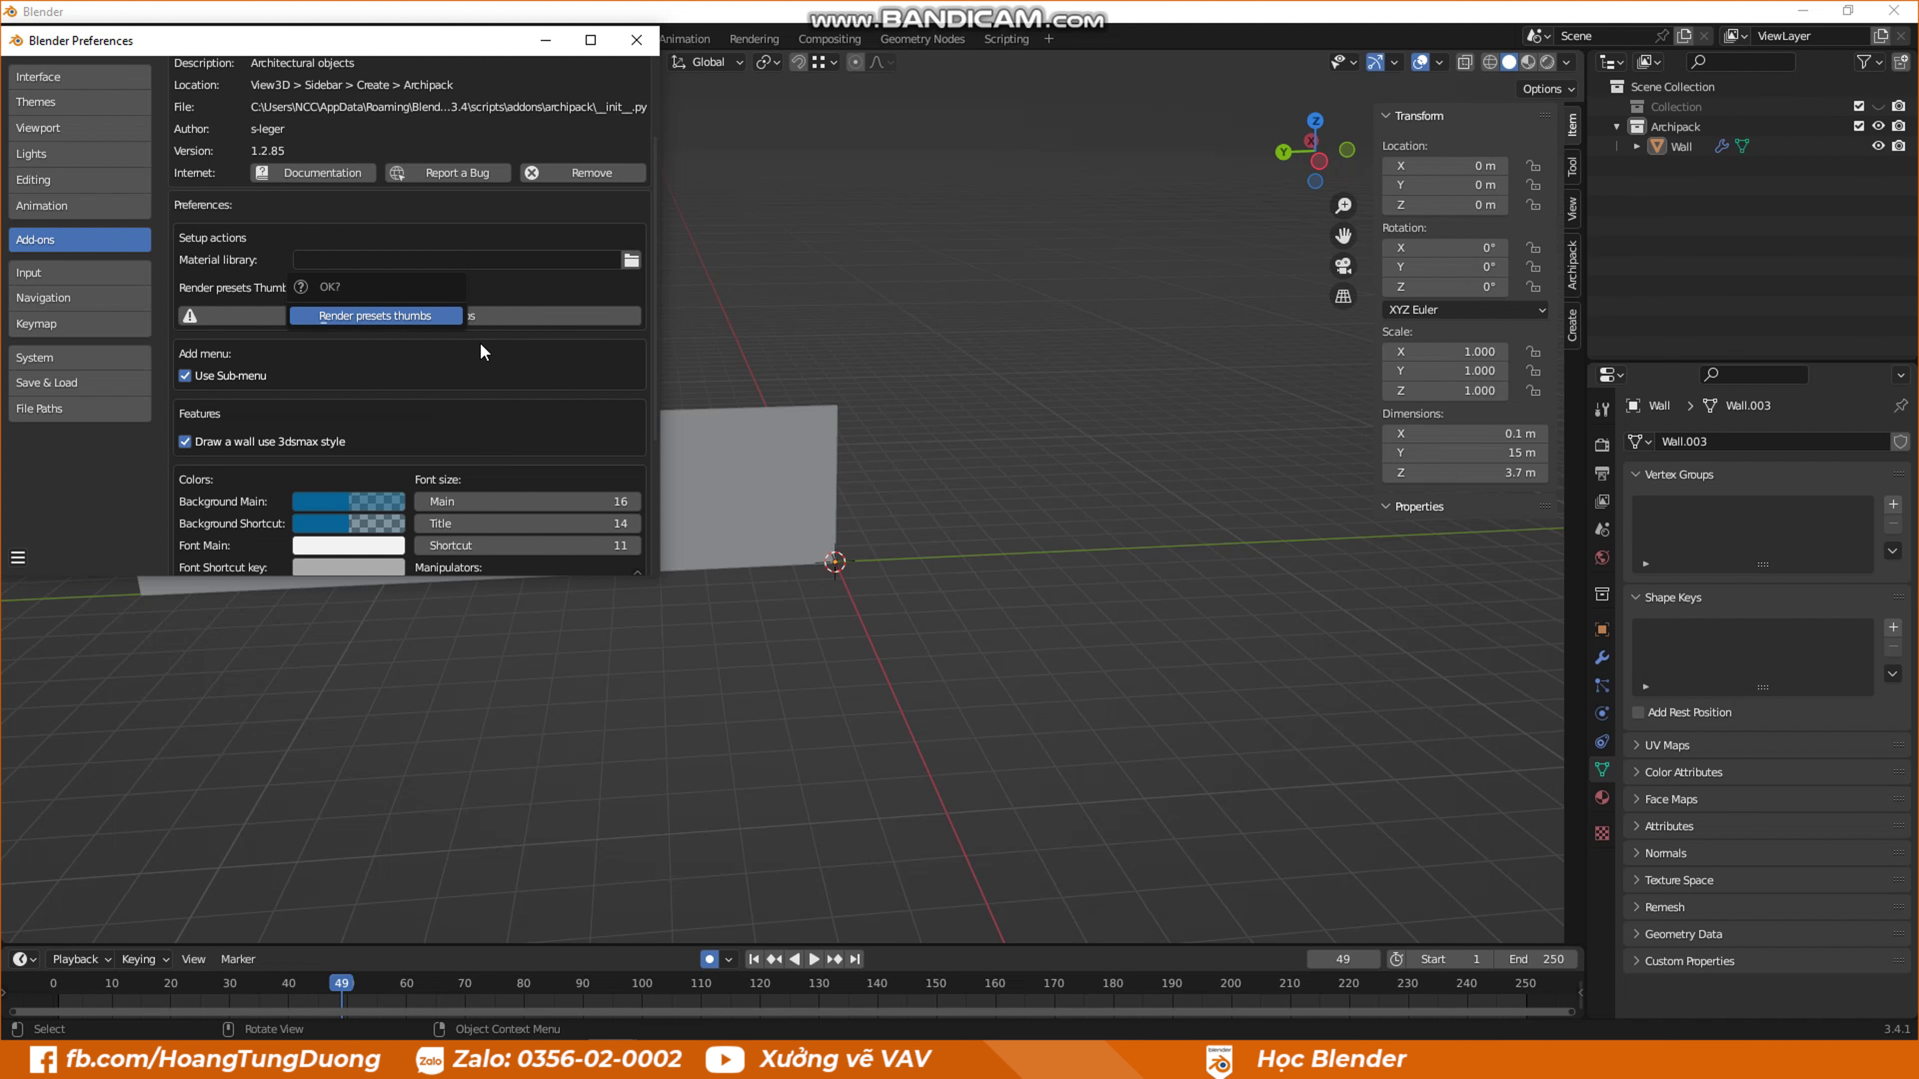